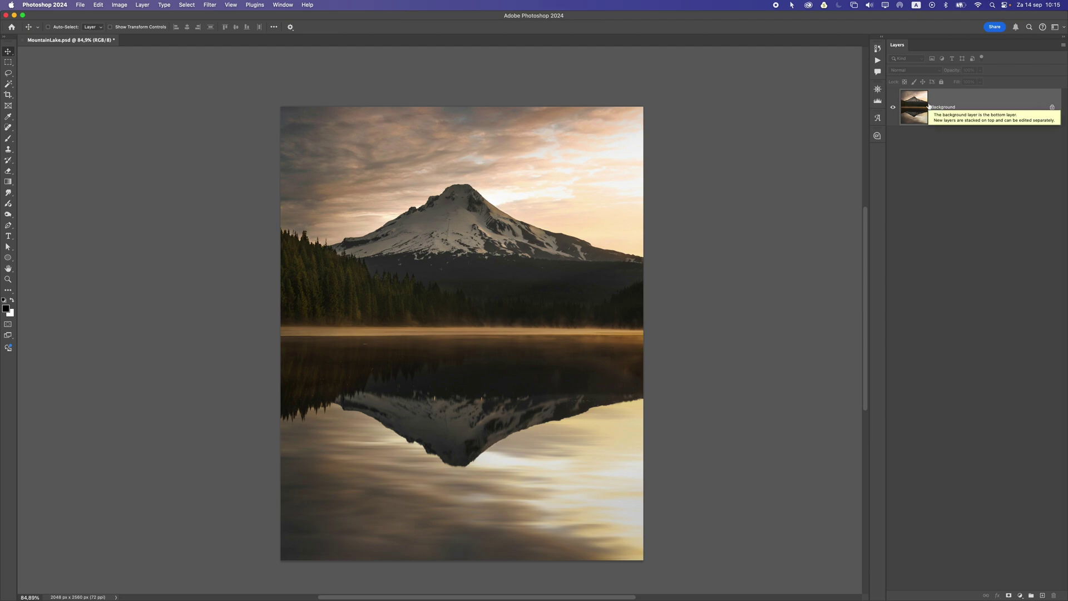
- Duplicate the Background layer and convert the copy to a smart object
key(super+j)
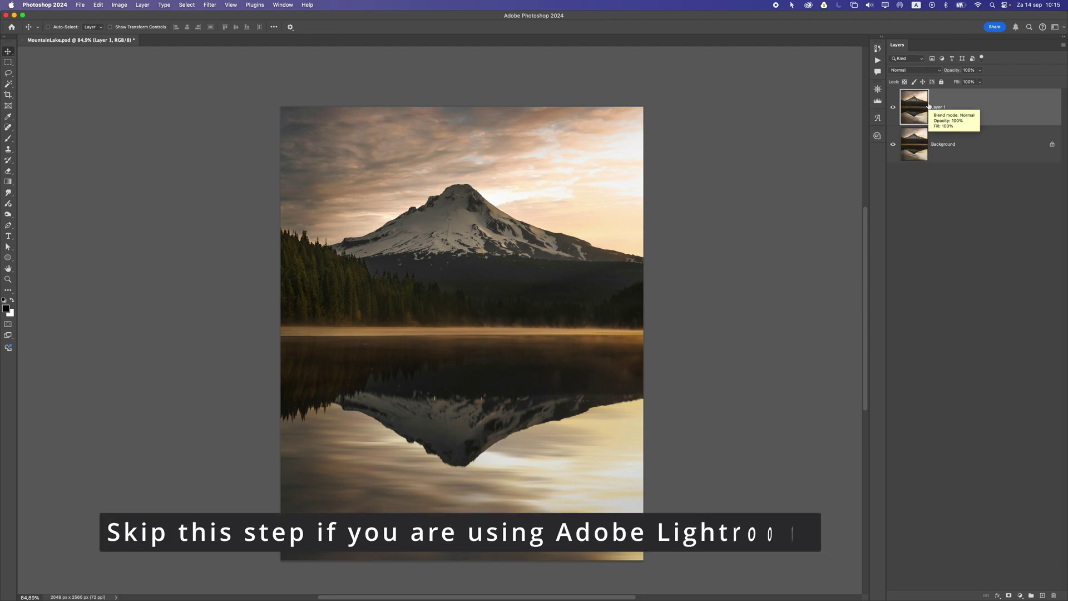
right_click(958, 107)
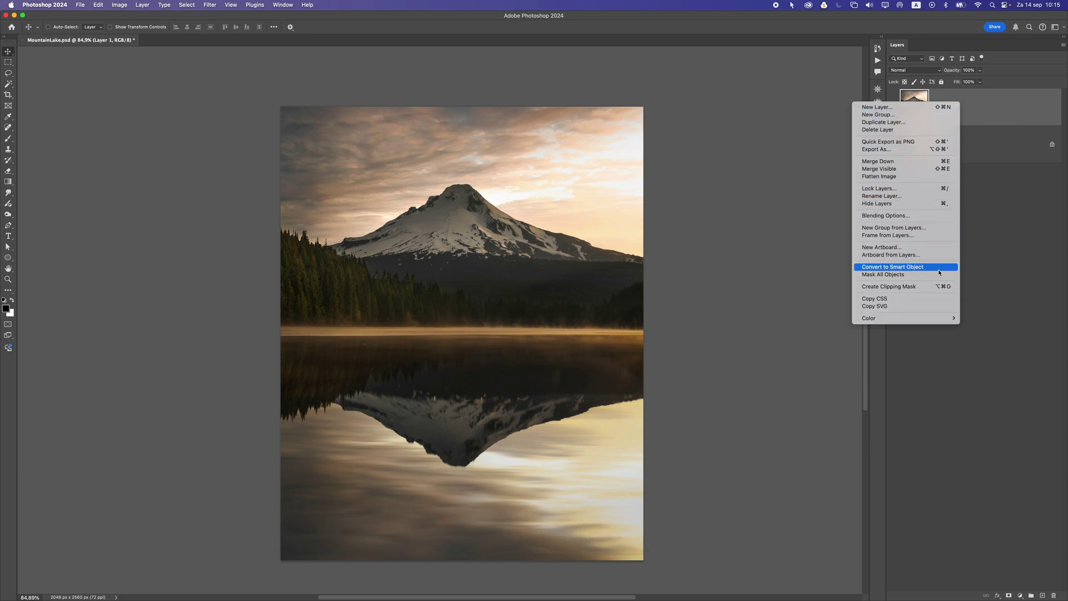
click(938, 270)
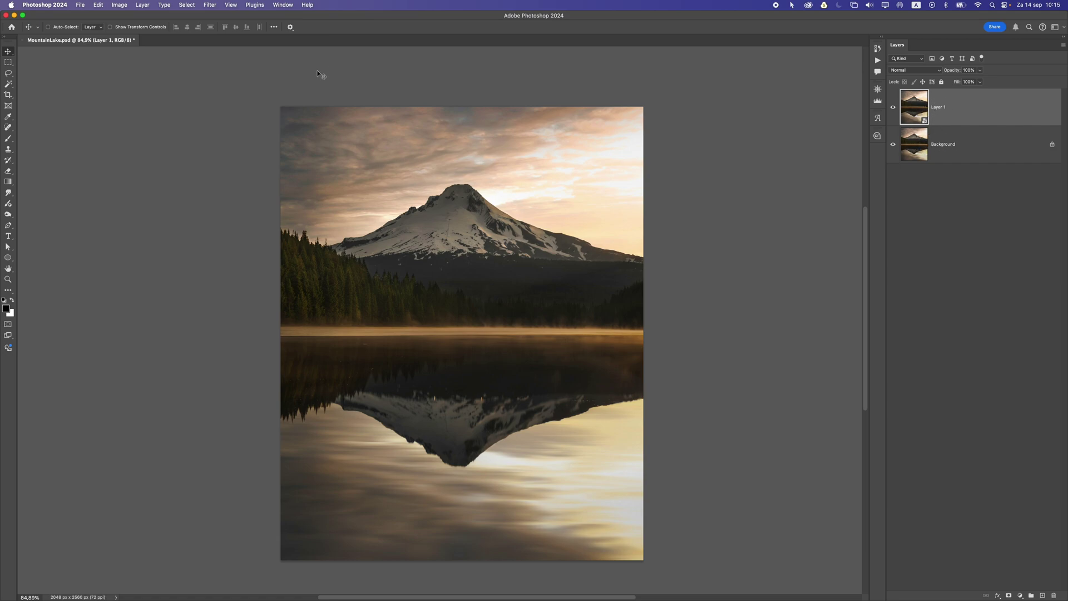
- Apply the Camera Raw Filter to the smart object with Exposure +0,75, Highlights -35 and Shadows +21
click(208, 5)
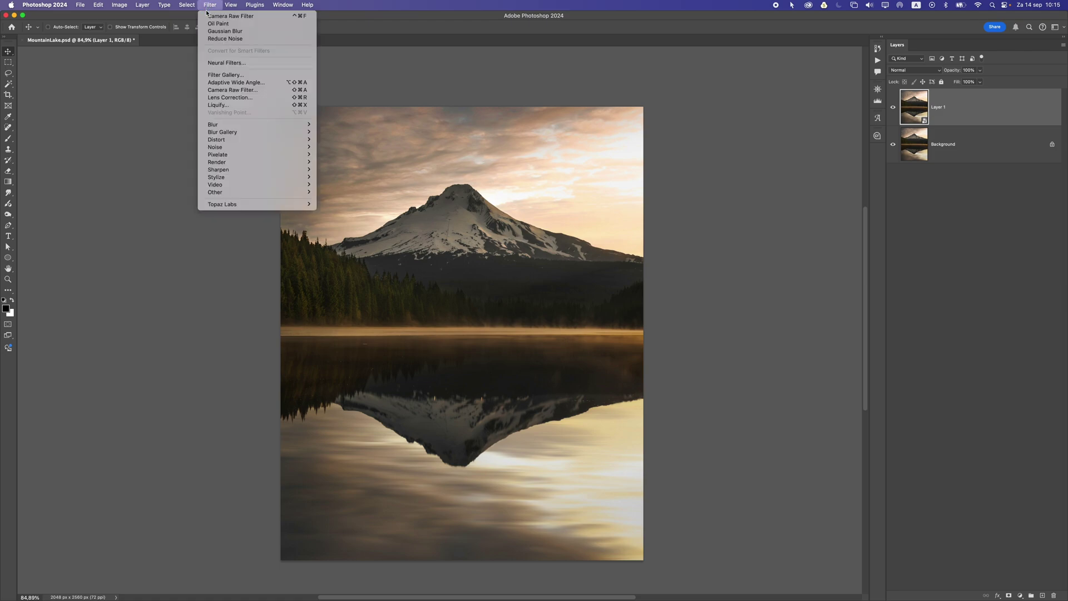
click(272, 90)
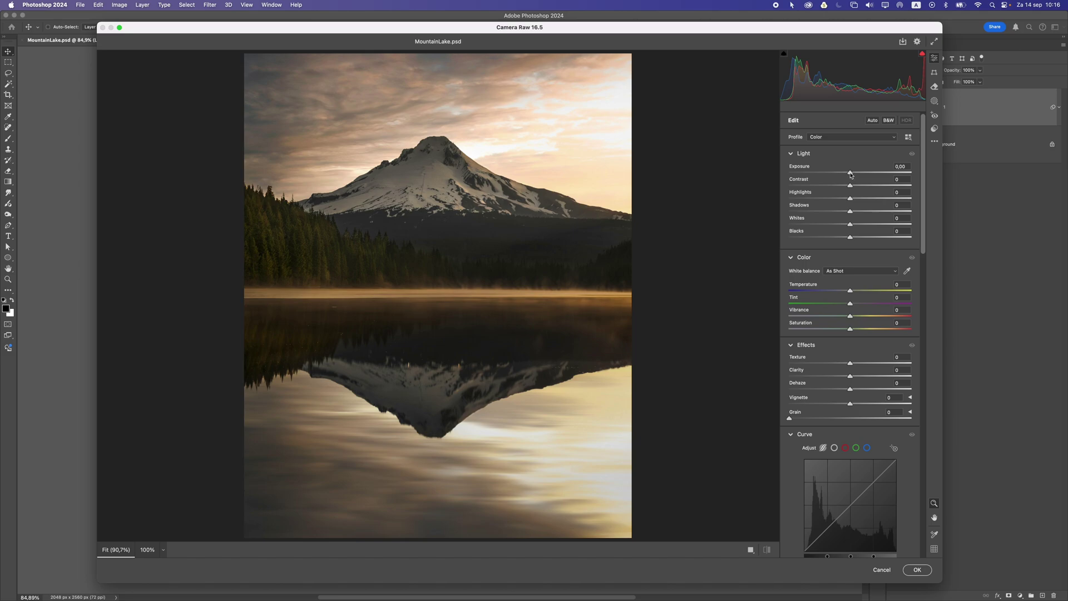
drag(850, 174, 860, 175)
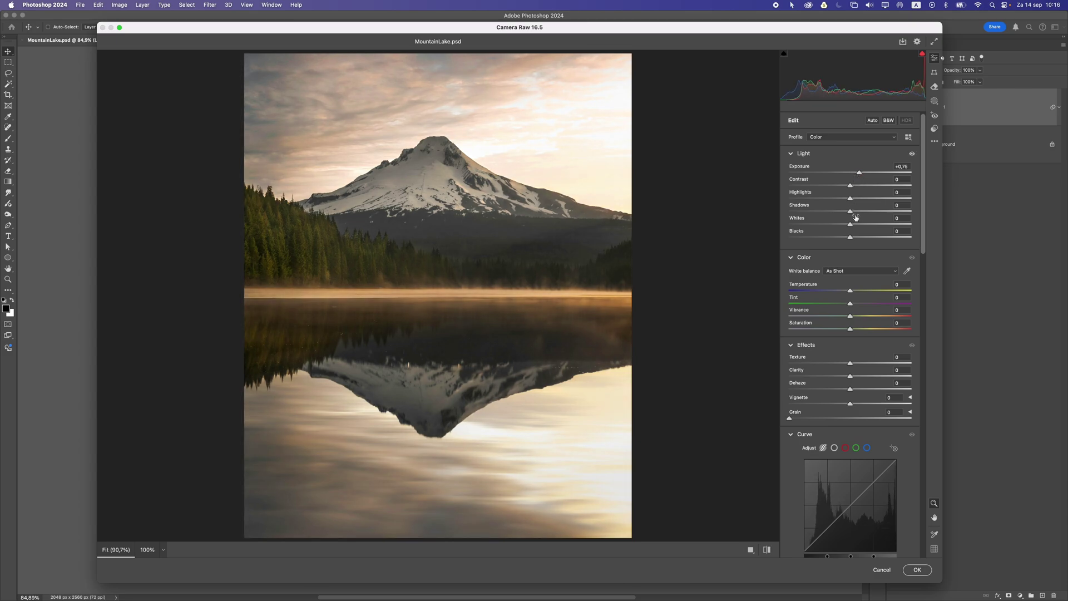
drag(850, 198, 829, 201)
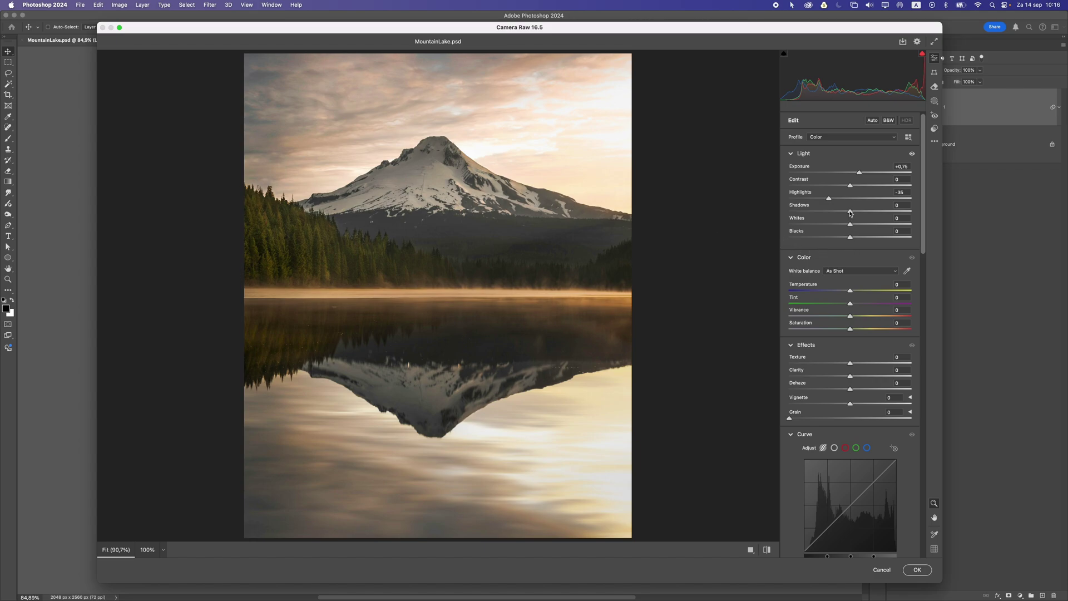
drag(849, 212, 857, 213)
drag(853, 212, 862, 213)
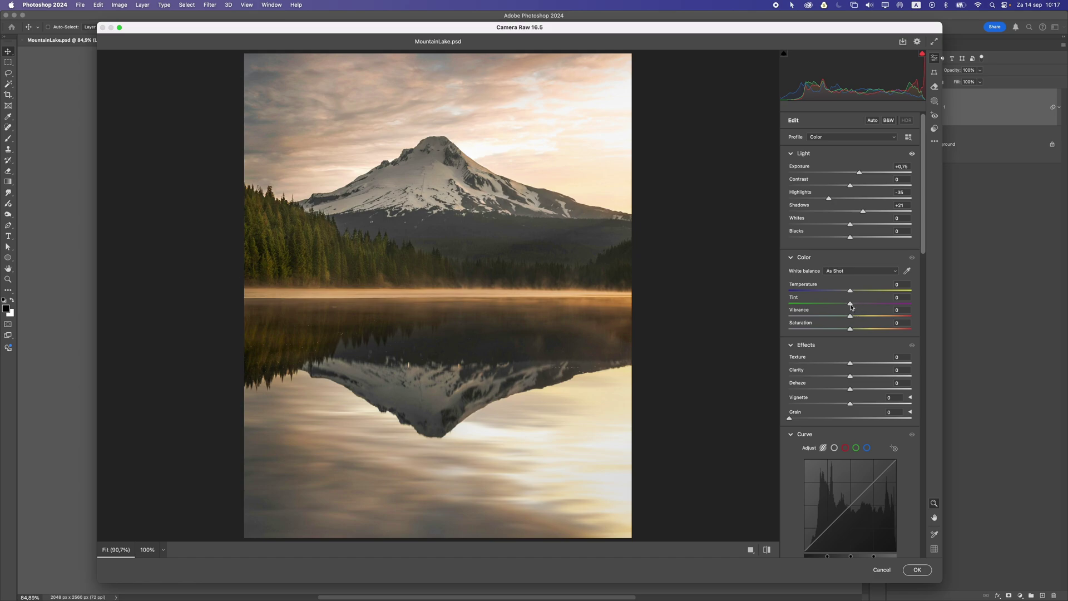
- Shift the white balance cooler and more magenta with Temperature -11 and Tint +11
drag(850, 306, 855, 306)
drag(858, 305, 844, 293)
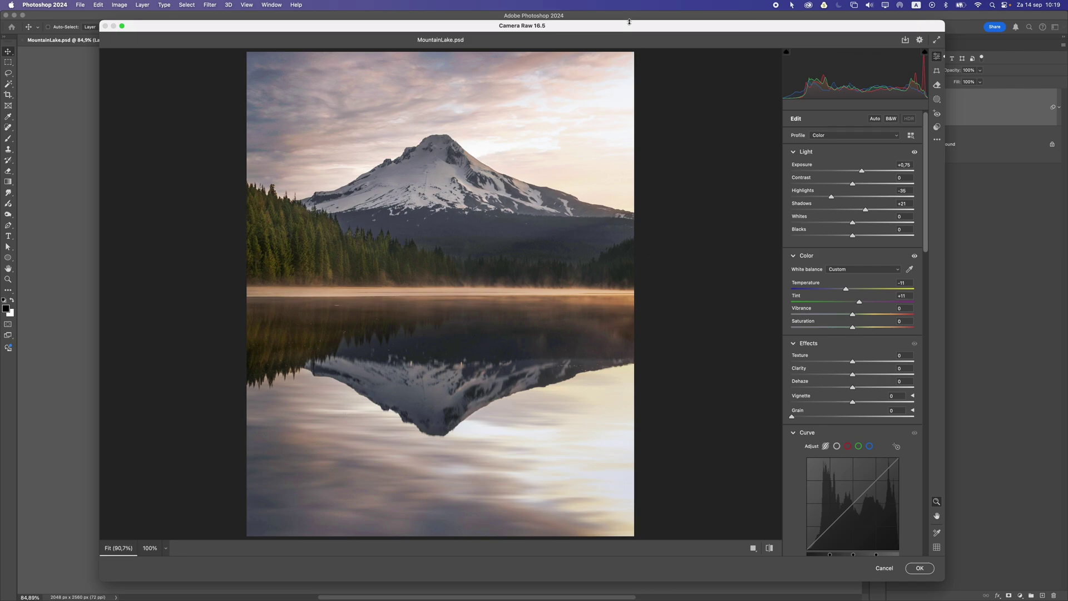
drag(630, 24, 624, 18)
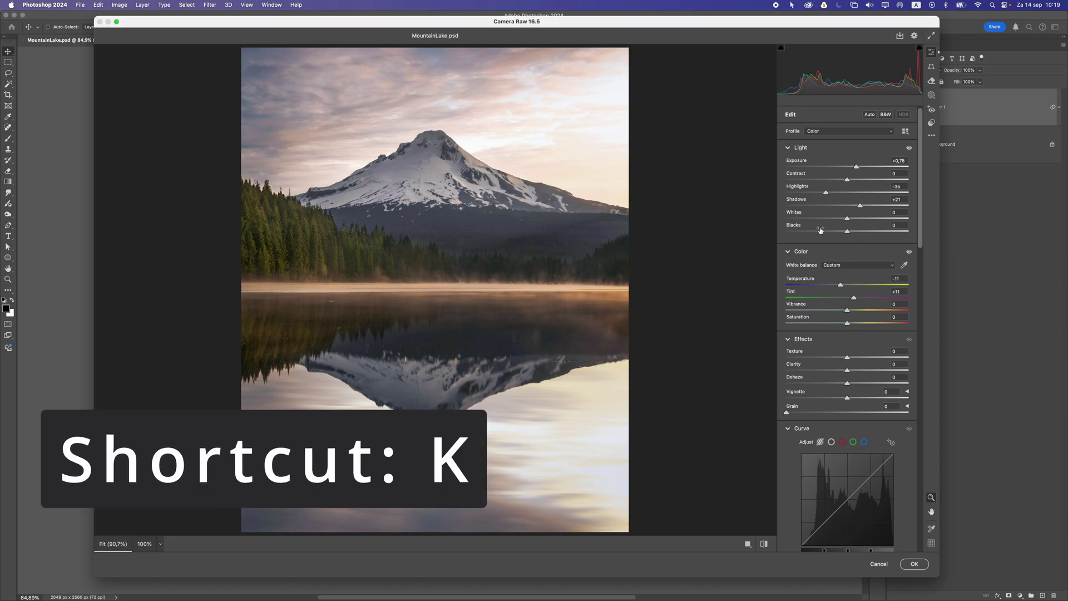
- Start a new brush mask with brush size 26 and Feather, Flow and Density at 100
key(k)
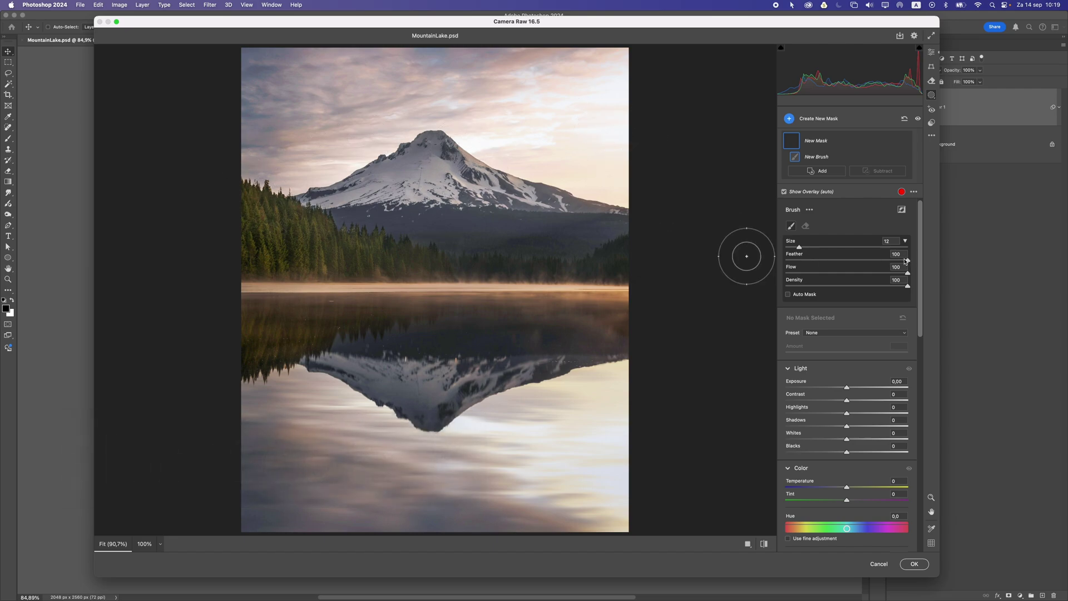
mouse_move(905, 260)
mouse_down()
mouse_move(844, 258)
mouse_move(908, 260)
mouse_move(874, 273)
mouse_move(900, 278)
mouse_move(858, 284)
mouse_move(908, 279)
mouse_up()
scroll(520, 243, up, 4)
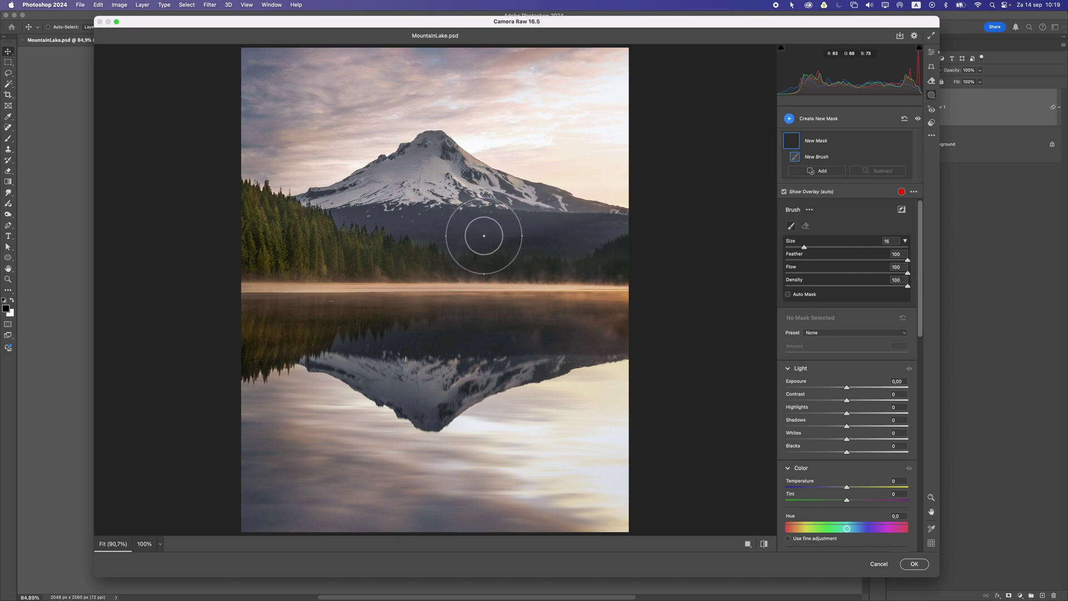
scroll(484, 236, up, 8)
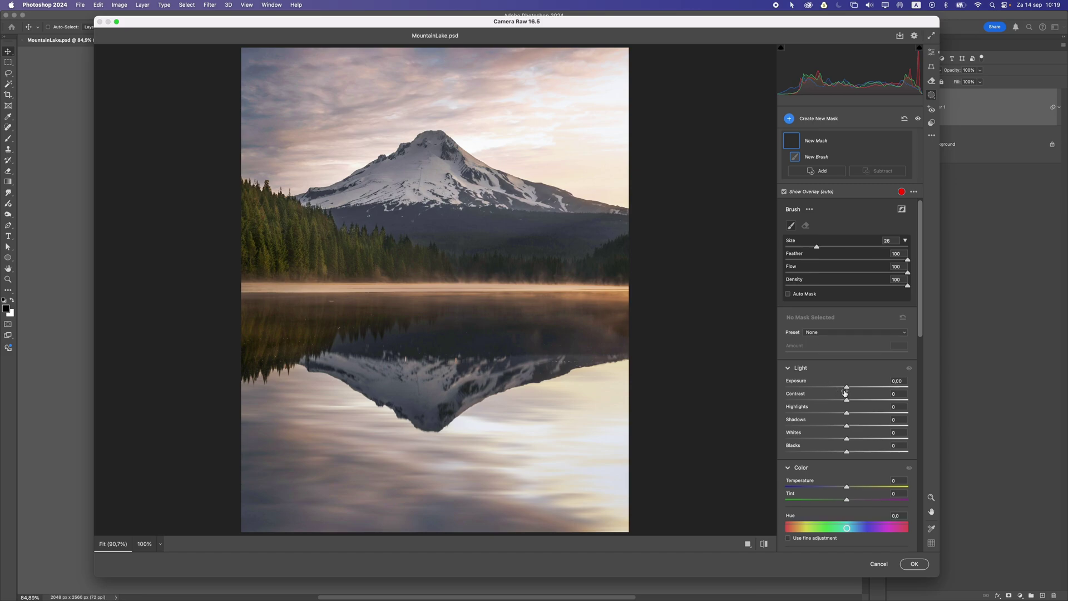
- Set the mask's Exposure to -0,40 and Highlights to -10, and paint it around the outer edges of the photo
drag(847, 387, 846, 388)
drag(841, 415, 840, 414)
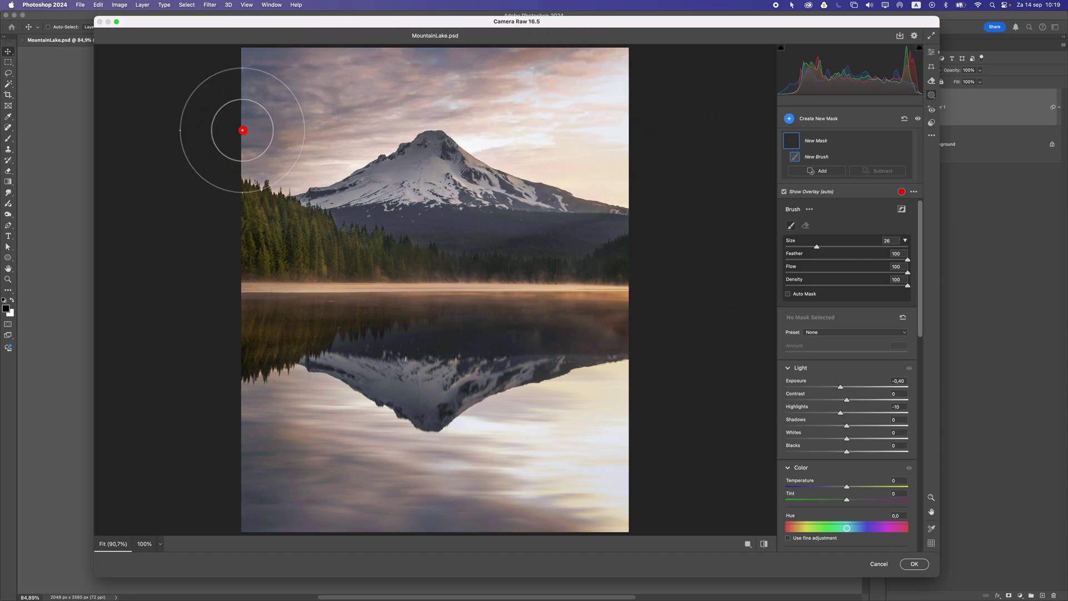
mouse_move(242, 130)
mouse_down()
mouse_move(310, 111)
mouse_move(703, 124)
mouse_up()
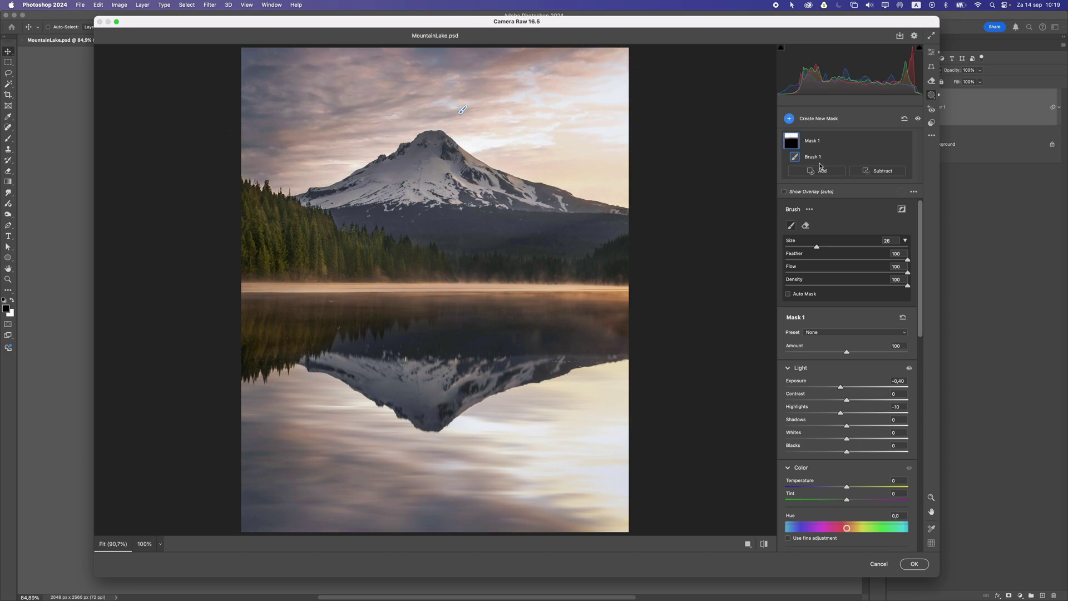
- Toggle the visibility of Mask 1 and its brush to compare the photo before and after the edge darkening
click(905, 142)
click(904, 143)
click(905, 142)
click(904, 142)
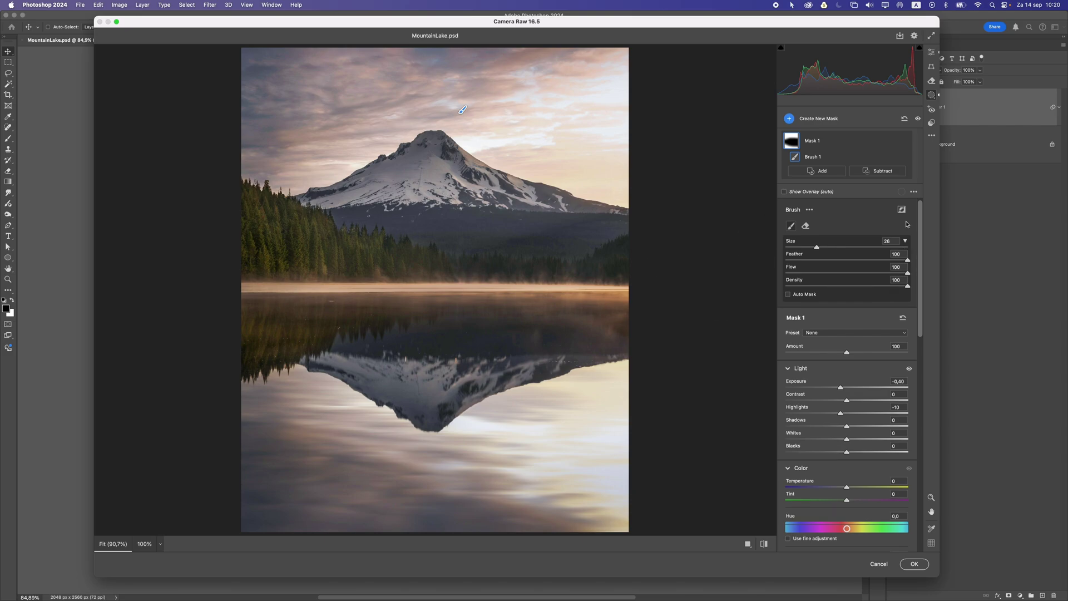
click(906, 159)
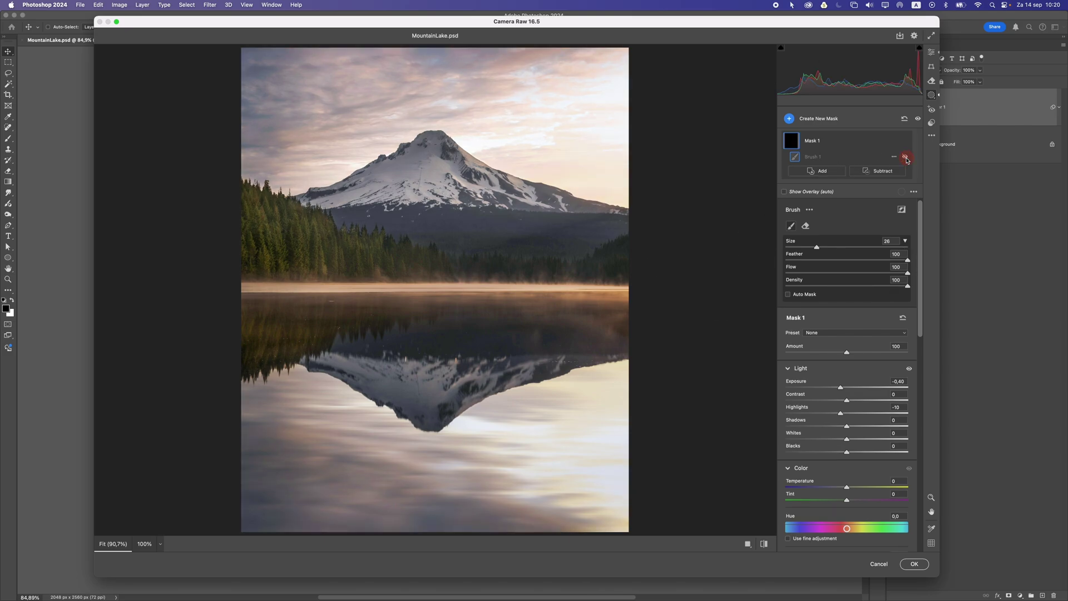
click(907, 160)
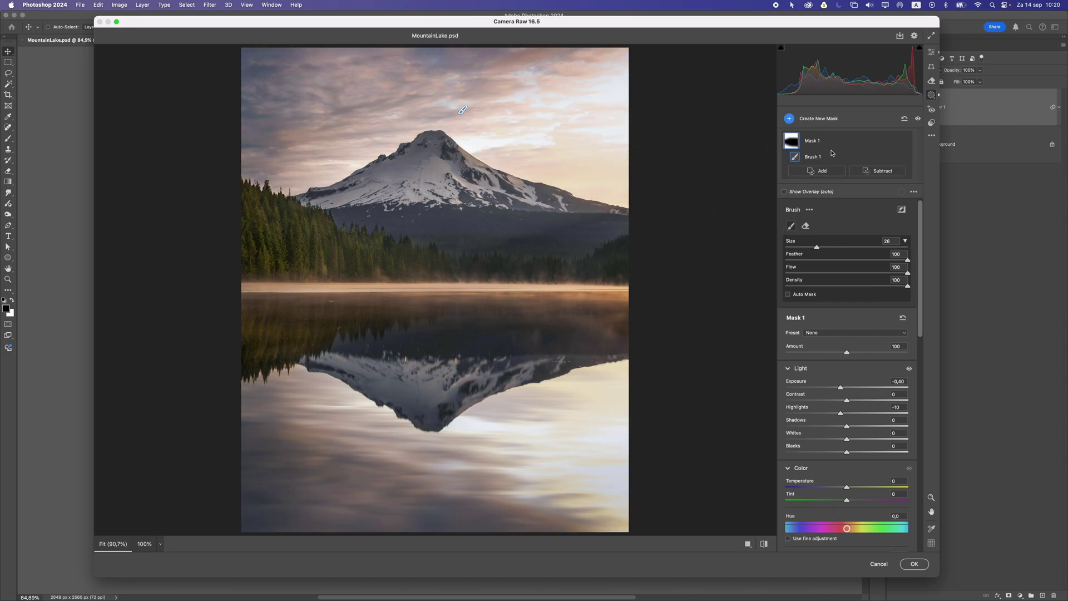
- Erase Mask 1 over the lower mountain and the trees, and set its Exposure to -0,50 and Highlights to -12
mouse_move(795, 143)
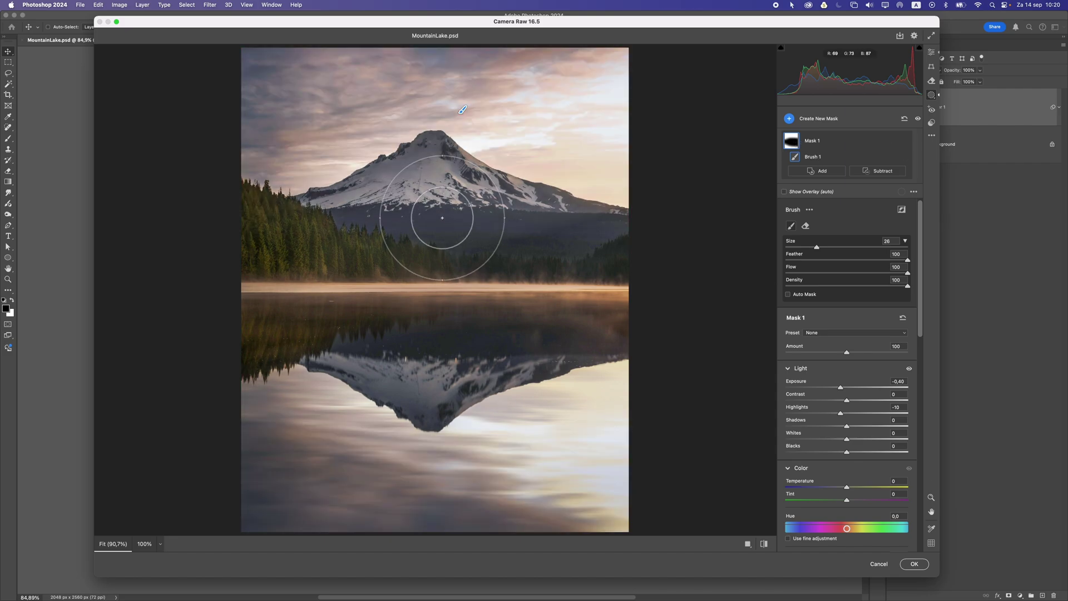
mouse_move(470, 219)
mouse_down()
mouse_move(410, 209)
mouse_move(476, 218)
mouse_move(386, 219)
mouse_up()
key(bracketleft)
key(bracketleft)
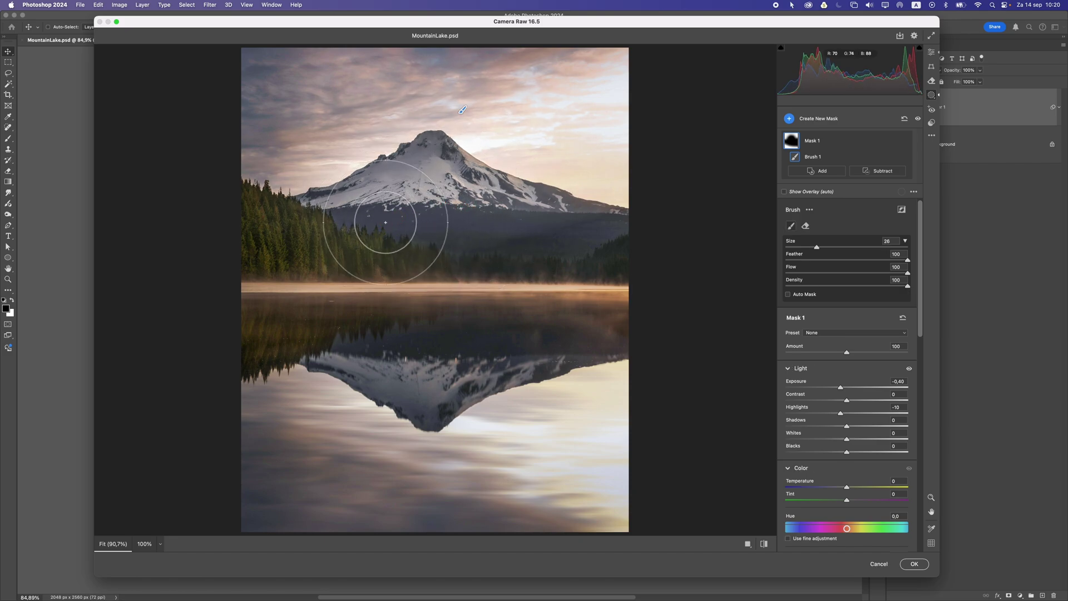
key(alt)
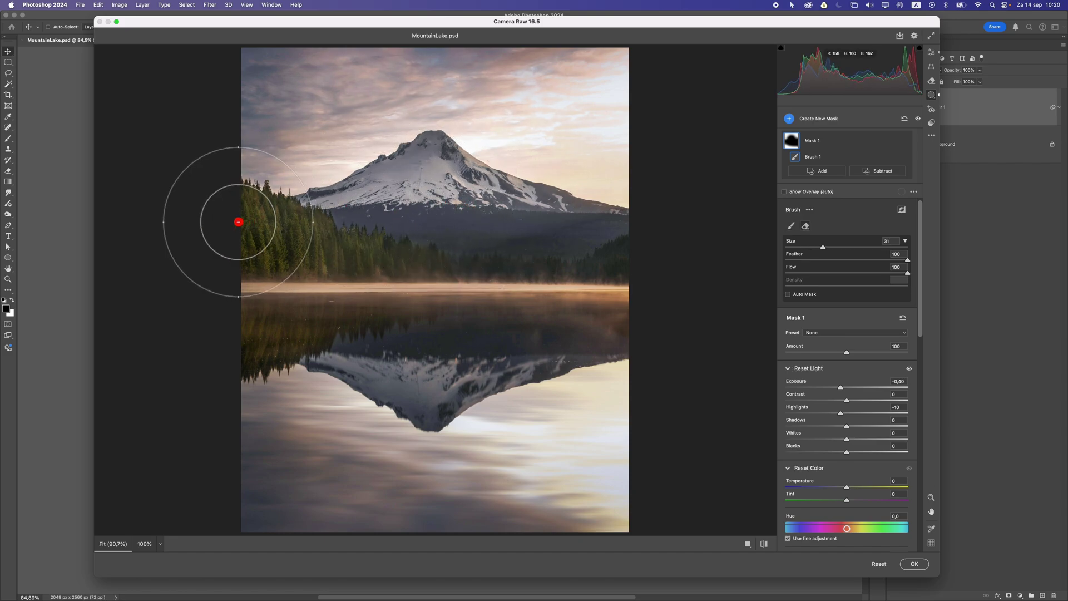
alt+click(306, 266)
key(bracketleft)
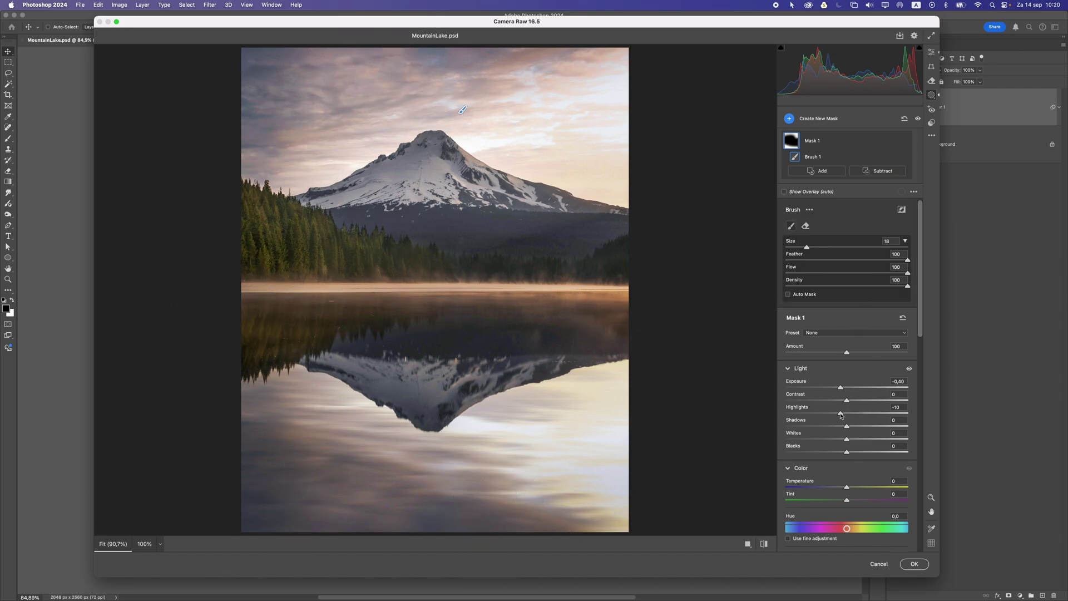
mouse_move(844, 412)
mouse_down()
mouse_move(825, 386)
mouse_move(839, 387)
mouse_move(839, 415)
mouse_up()
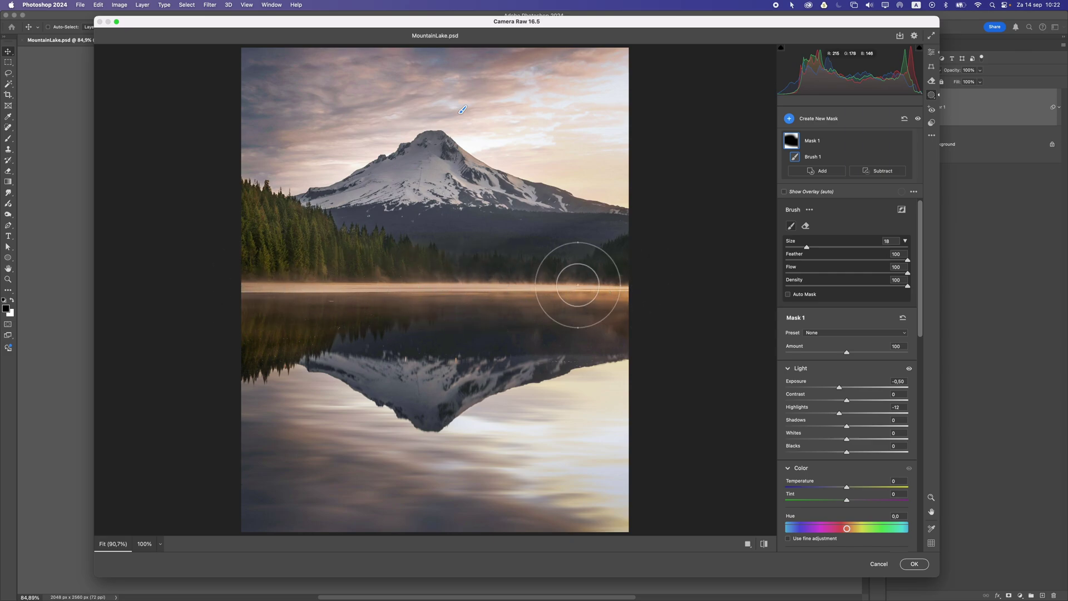
- Create a second brush mask with Shadows +10 and Blacks +10, painted along the misty shoreline across the lake
click(880, 116)
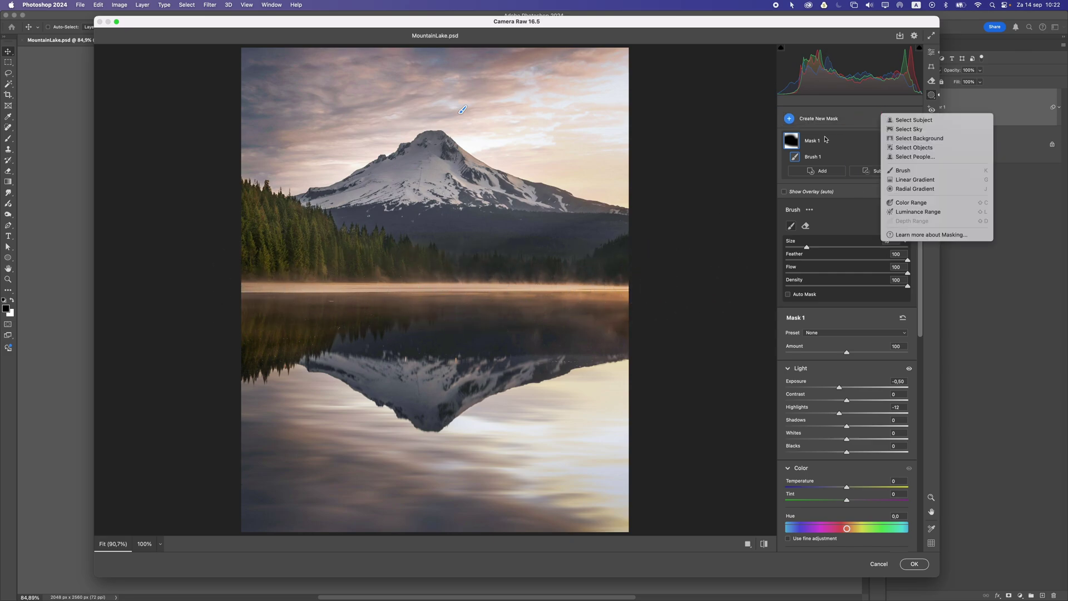
click(851, 130)
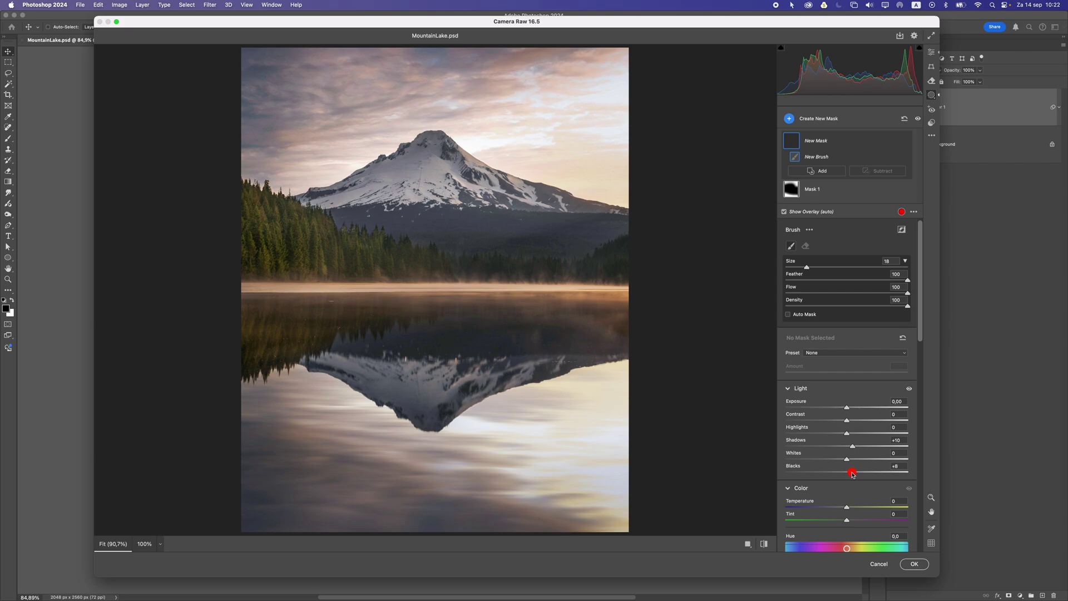
drag(854, 473, 855, 473)
mouse_move(608, 283)
mouse_down()
mouse_move(631, 294)
mouse_move(388, 302)
mouse_move(242, 292)
mouse_move(684, 300)
mouse_up()
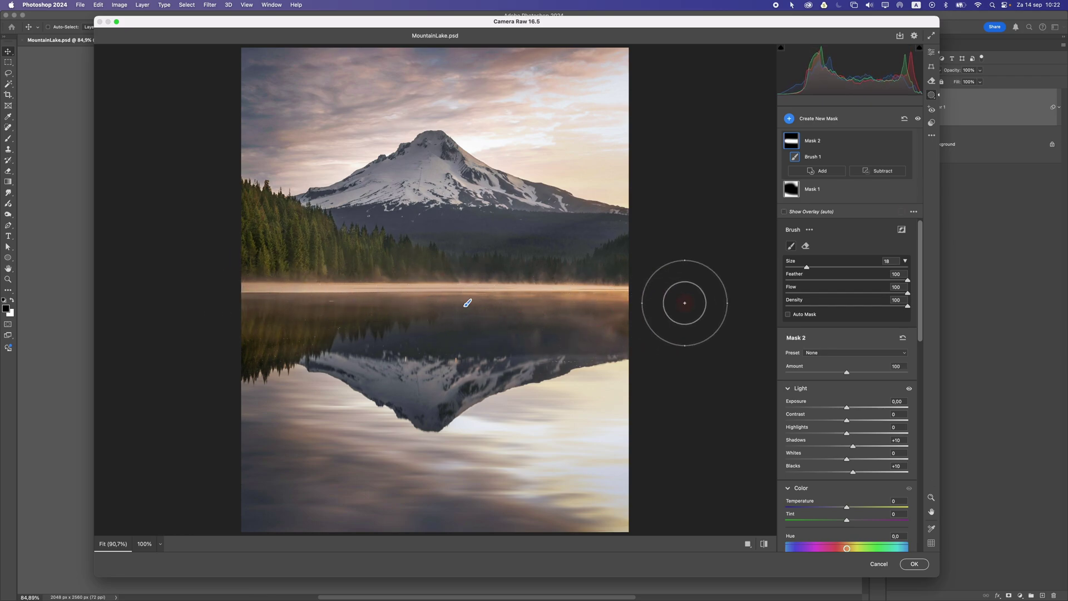
- Strengthen the shoreline haze by setting Mask 2 to Shadows +16, Blacks +14 and Dehaze -14
mouse_move(852, 472)
mouse_down()
mouse_move(864, 471)
mouse_move(849, 472)
mouse_move(858, 472)
mouse_move(855, 448)
mouse_up()
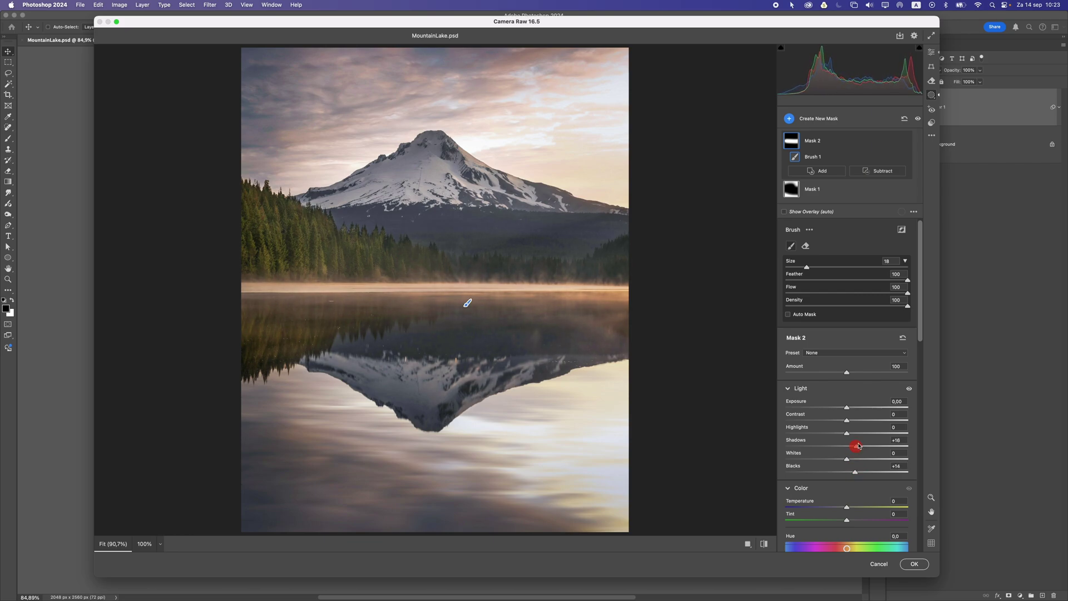
drag(917, 326, 906, 469)
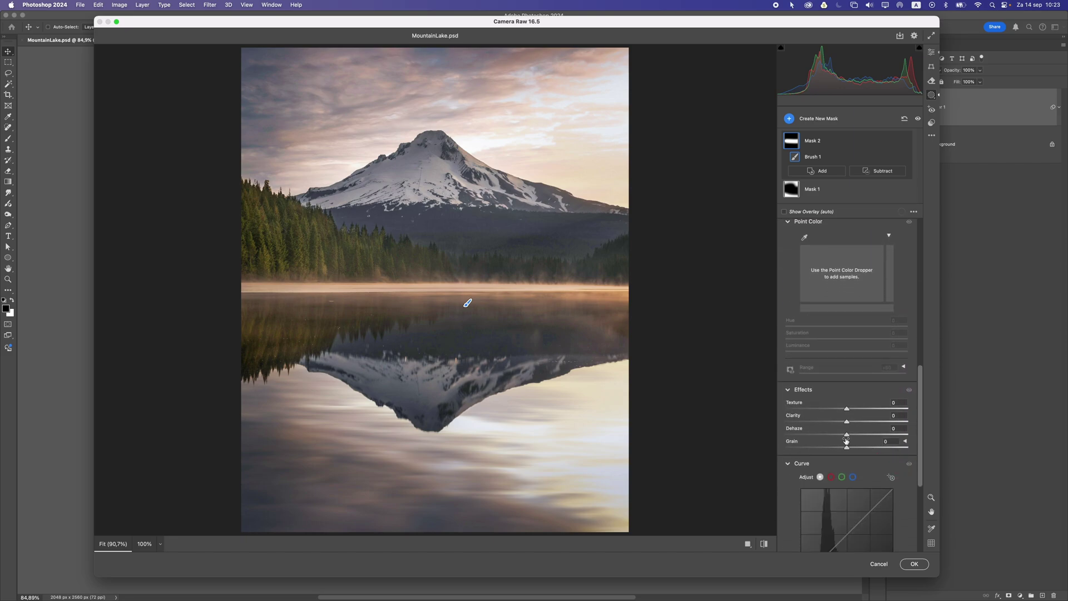
mouse_move(846, 437)
mouse_down()
mouse_move(823, 437)
mouse_move(838, 437)
mouse_up()
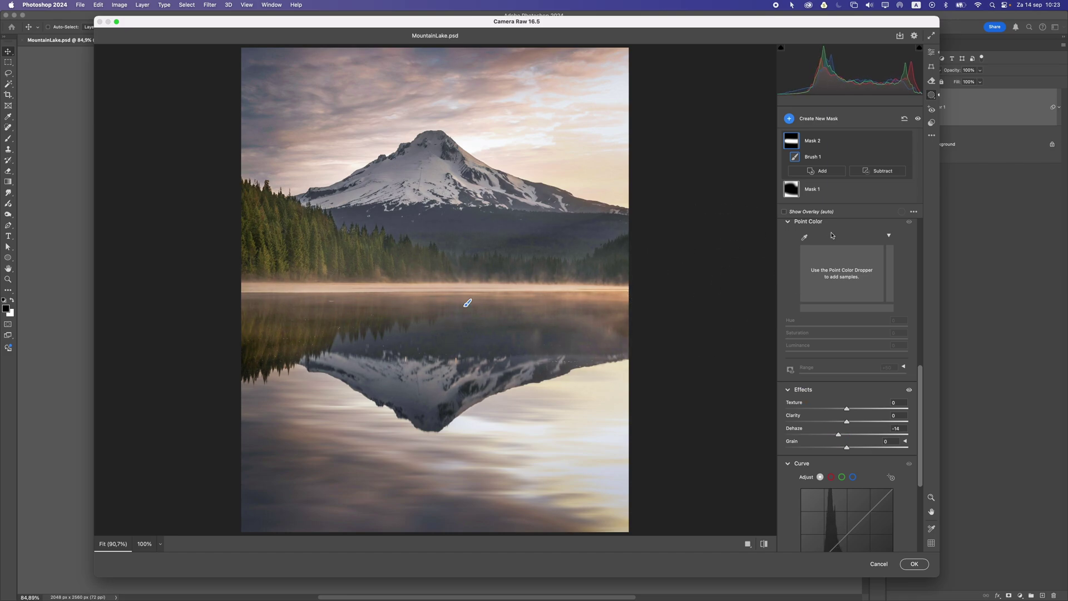
- Toggle Mask 2's visibility to compare the shoreline with and without the haze
scroll(842, 223, up, 1)
click(904, 142)
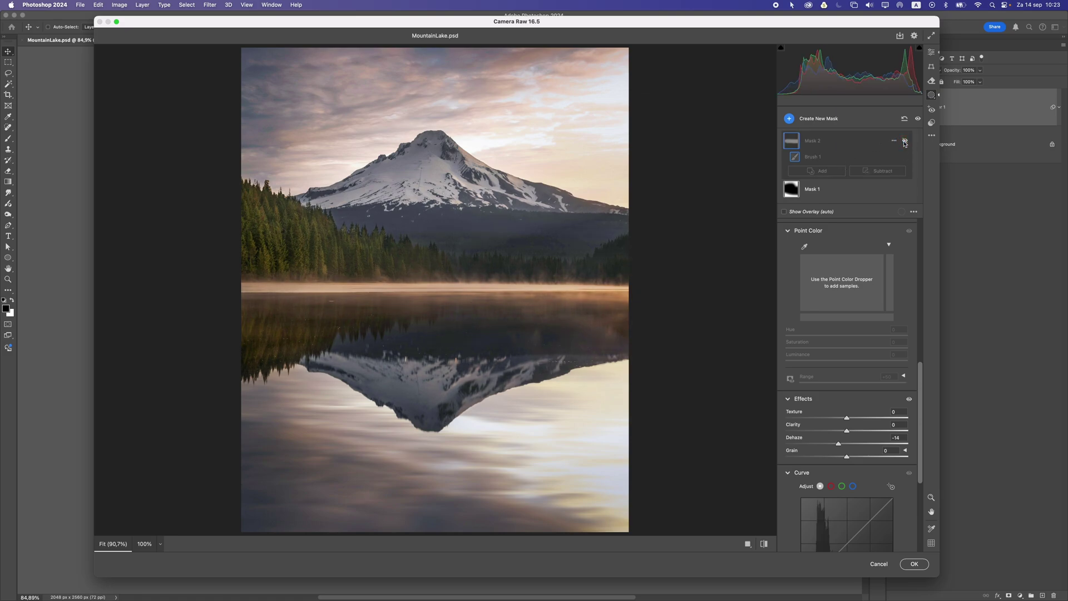
click(905, 142)
click(904, 142)
click(905, 142)
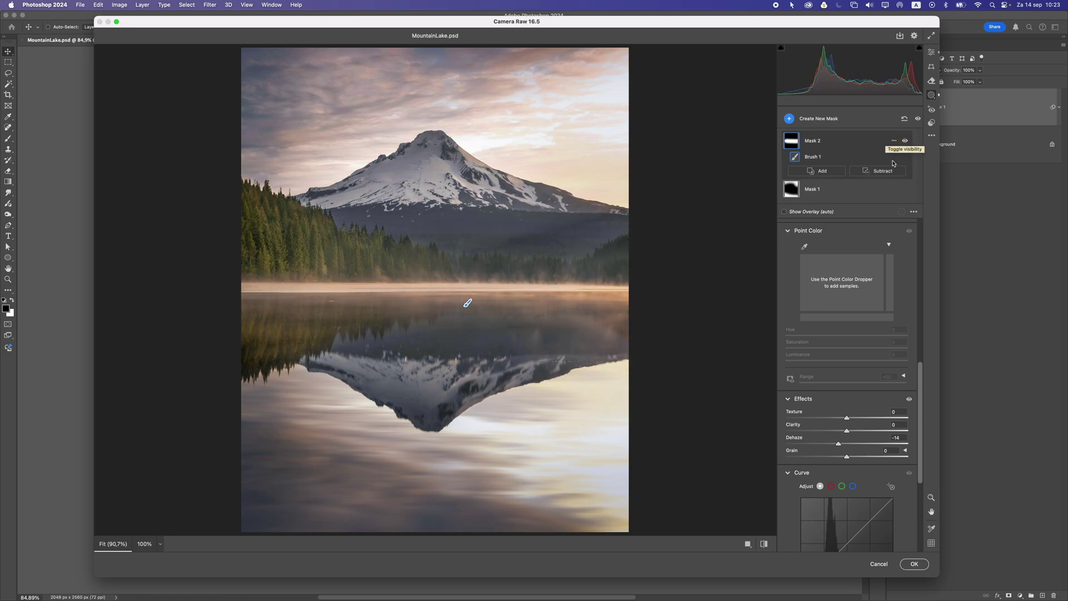
- Erase Mask 2 from the lower mountain slope and from the mountain's reflection below the shoreline
drag(919, 431, 918, 353)
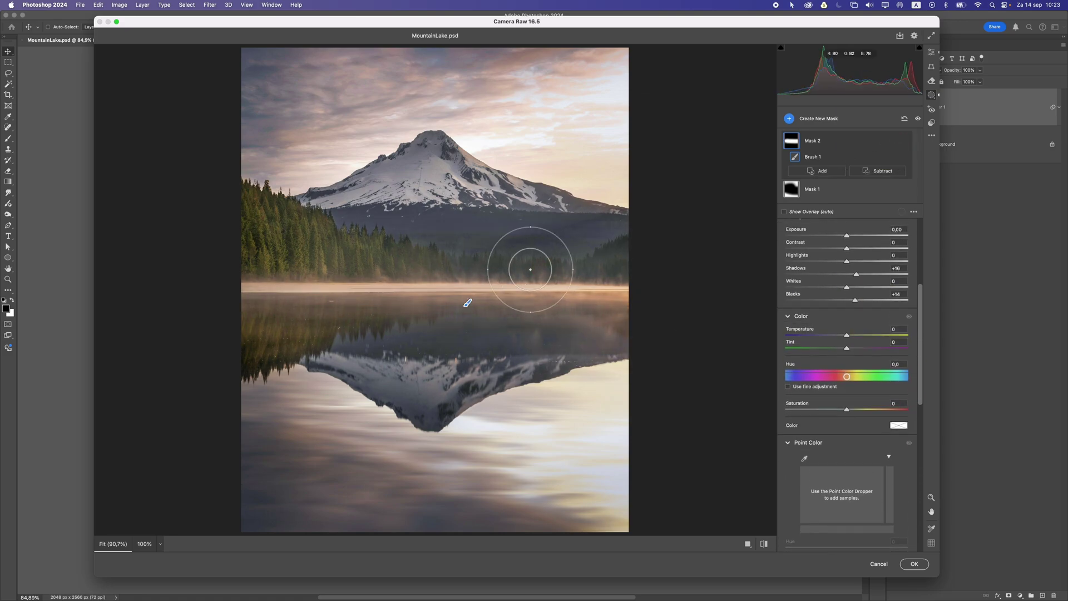
scroll(520, 248, up, 5)
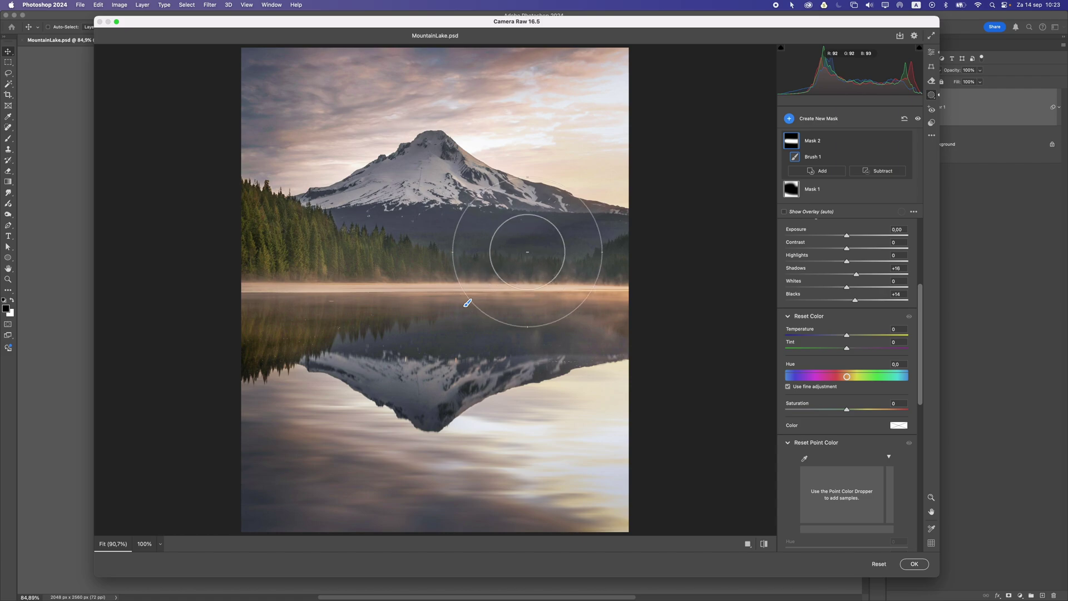
key(alt)
scroll(594, 208, down, 8)
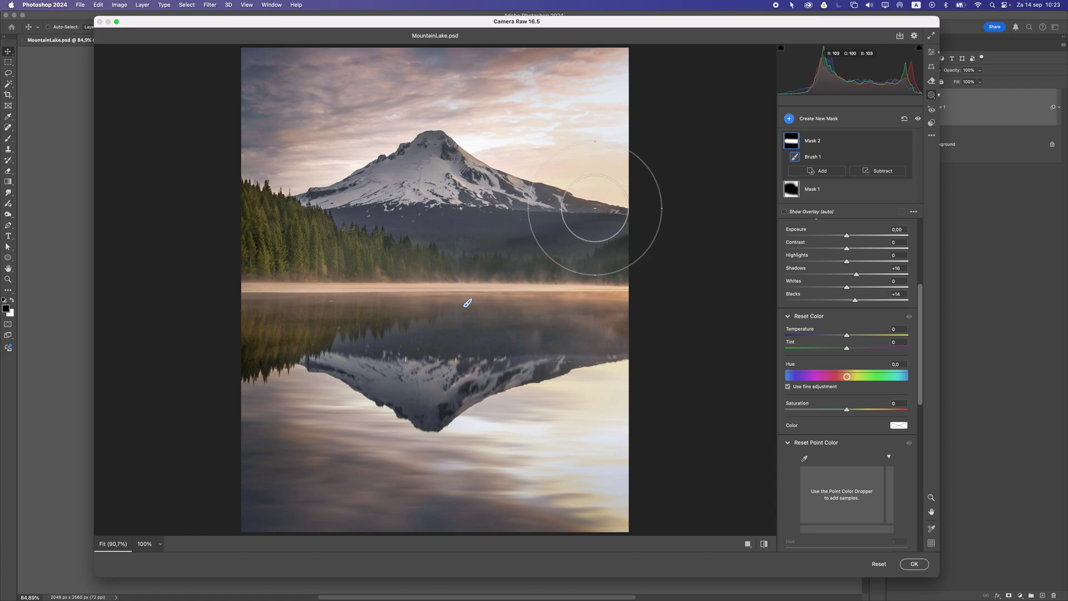
mouse_move(595, 208)
mouse_down()
mouse_move(562, 233)
mouse_move(334, 210)
mouse_move(436, 214)
mouse_up()
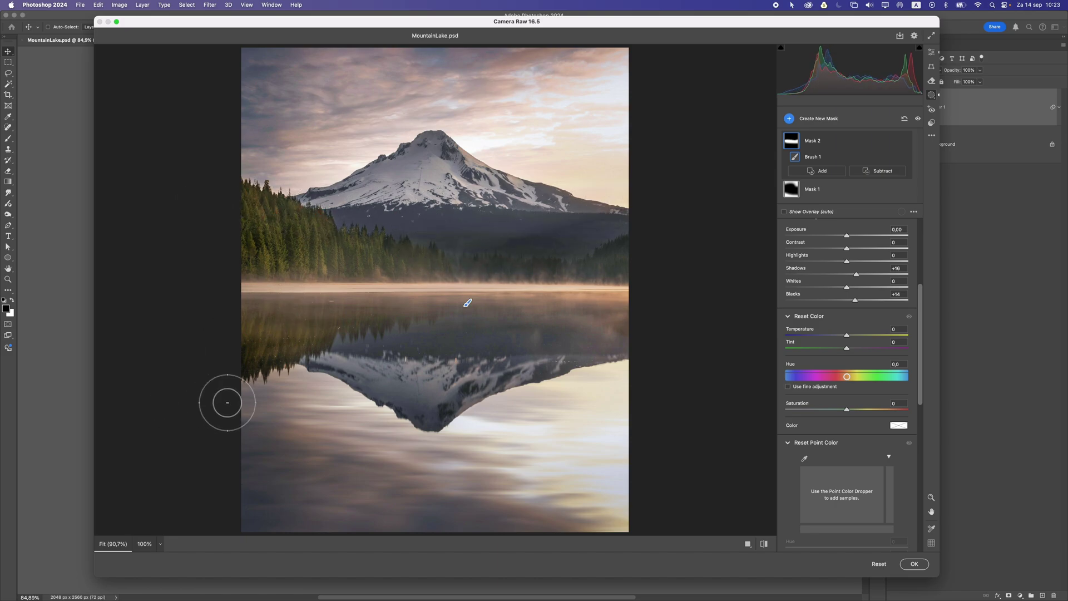
mouse_move(333, 373)
mouse_down()
mouse_move(488, 344)
mouse_move(717, 401)
mouse_up()
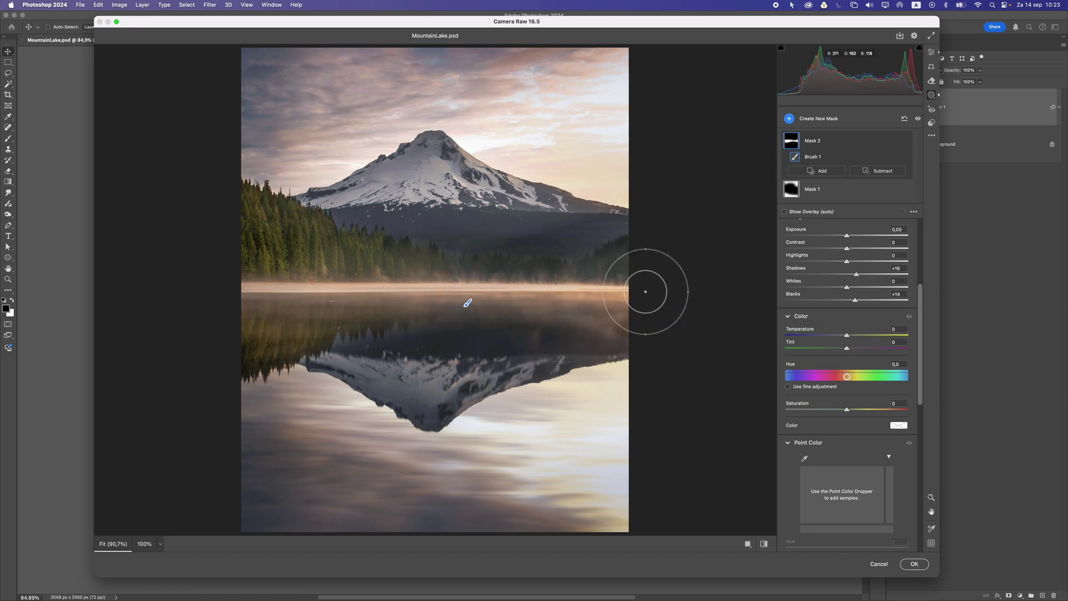
- Set Mask 2 to Dehaze -18, Blacks +18 and Shadows +18
scroll(898, 389, down, 2)
drag(923, 382, 920, 485)
mouse_move(837, 440)
mouse_down()
mouse_move(817, 439)
mouse_move(832, 439)
mouse_up()
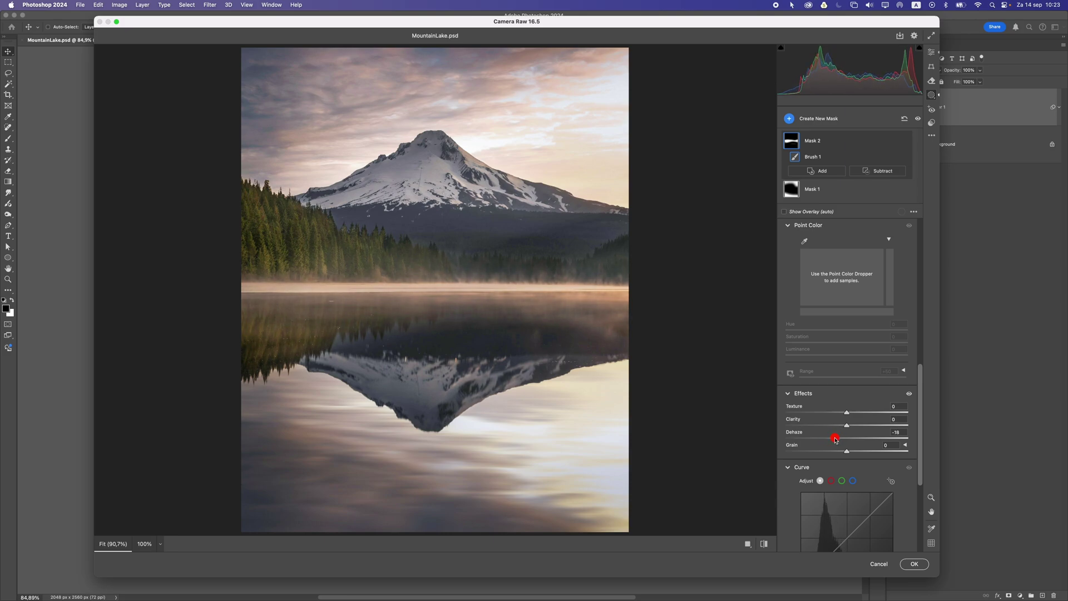
drag(921, 388, 916, 290)
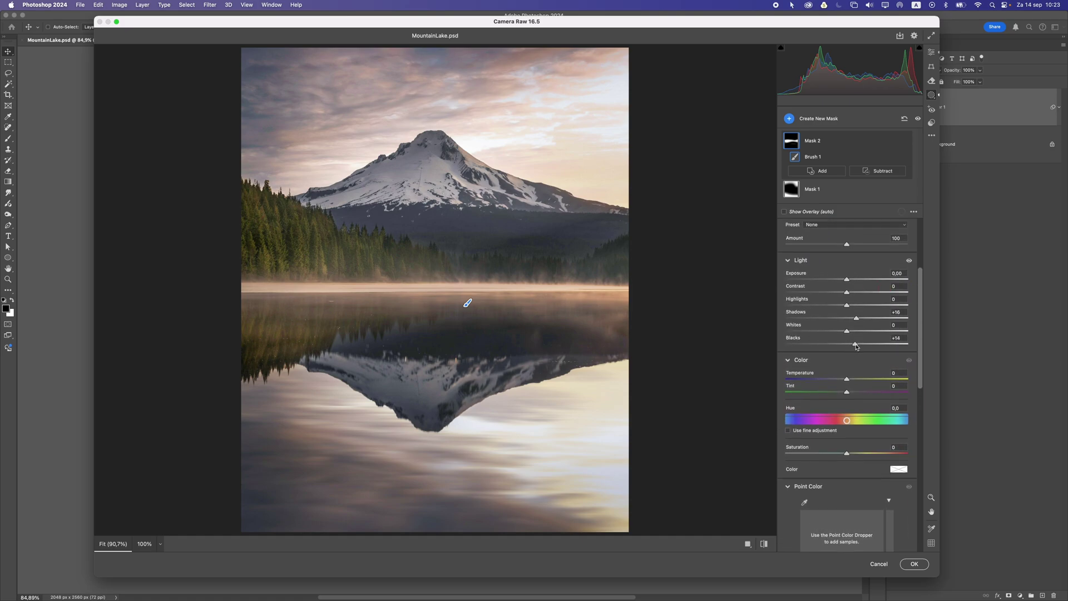
drag(857, 345, 863, 319)
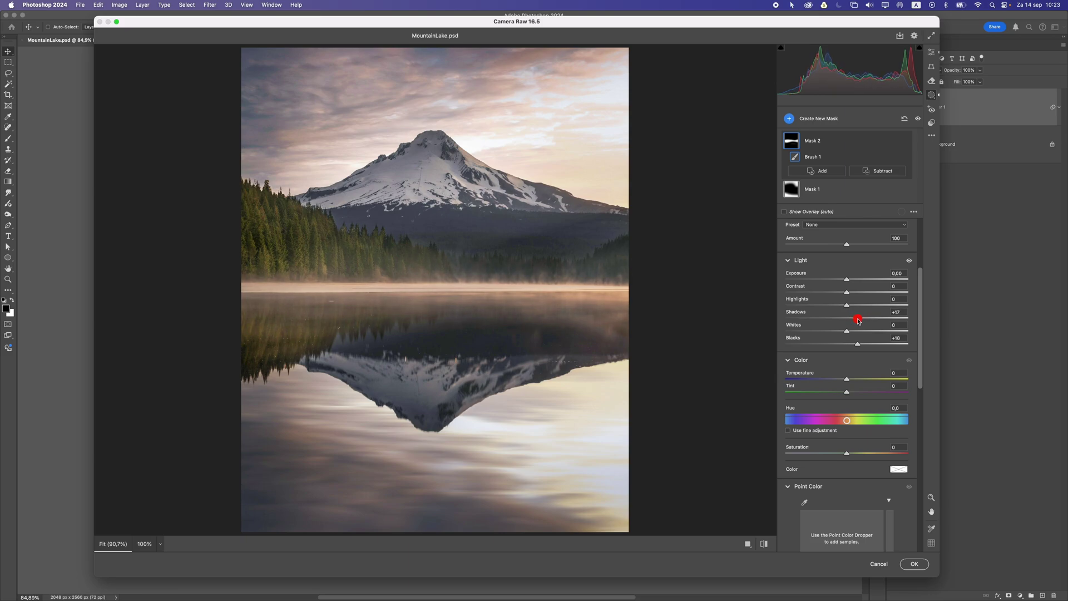
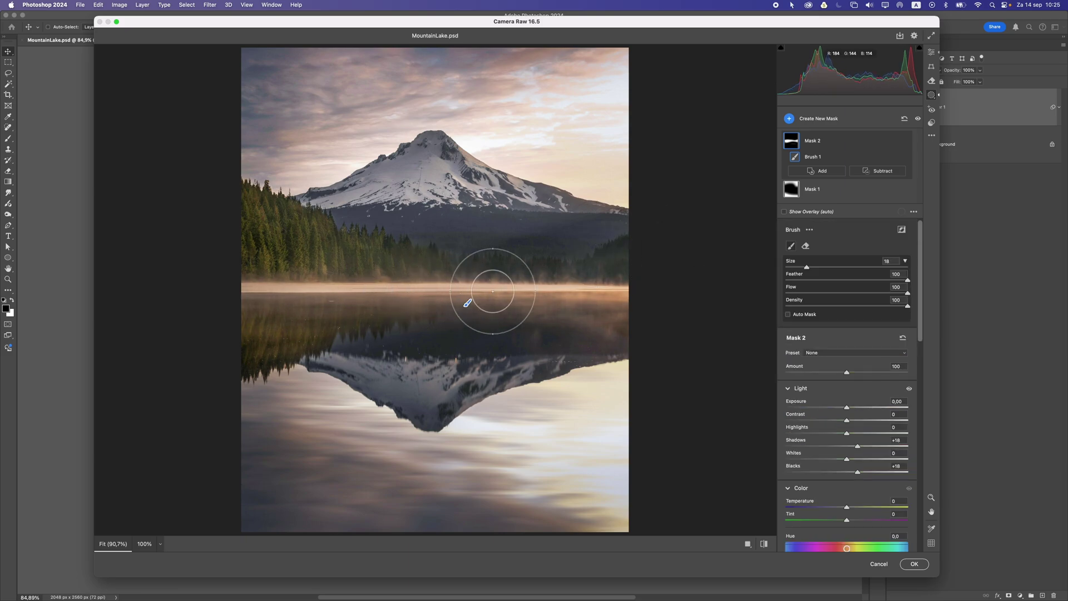
- Create a third brush mask with Dehaze -29, painted in a narrow band along the shoreline across the lake
drag(581, 21, 591, 22)
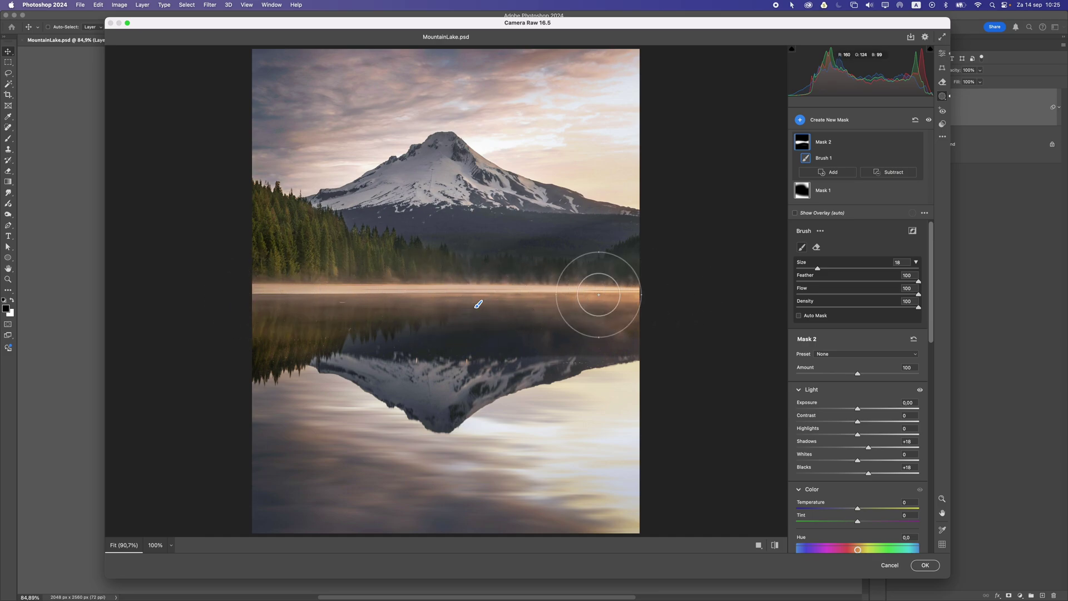
click(895, 122)
click(880, 112)
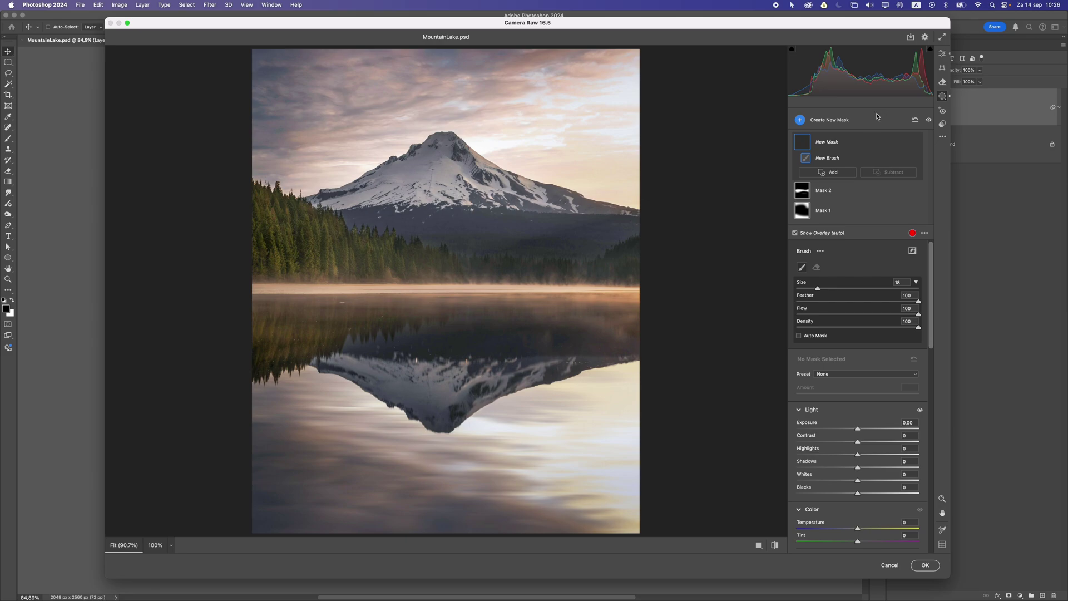
mouse_move(931, 321)
mouse_down()
mouse_move(923, 457)
mouse_move(866, 441)
mouse_move(855, 423)
mouse_up()
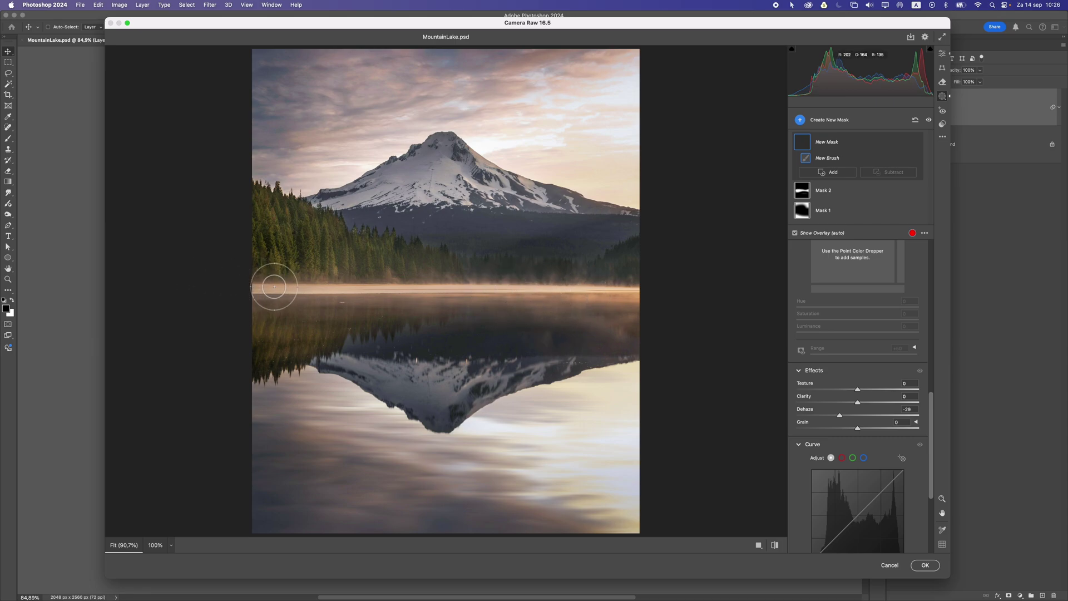
drag(275, 287, 699, 289)
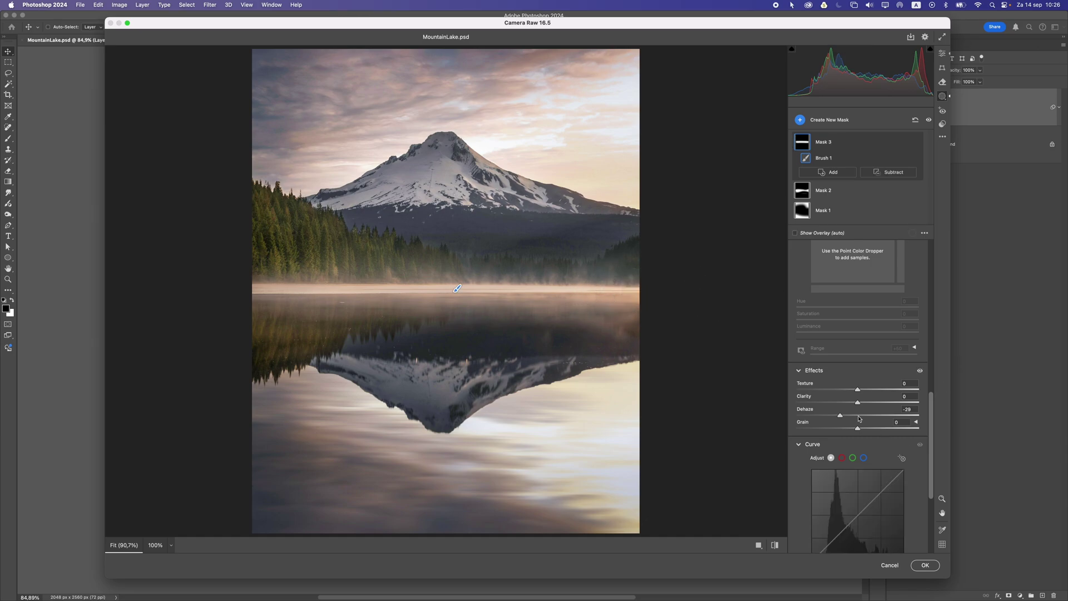
- Set Mask 3's Dehaze to -23 and toggle its visibility to compare the haze
drag(844, 415, 811, 415)
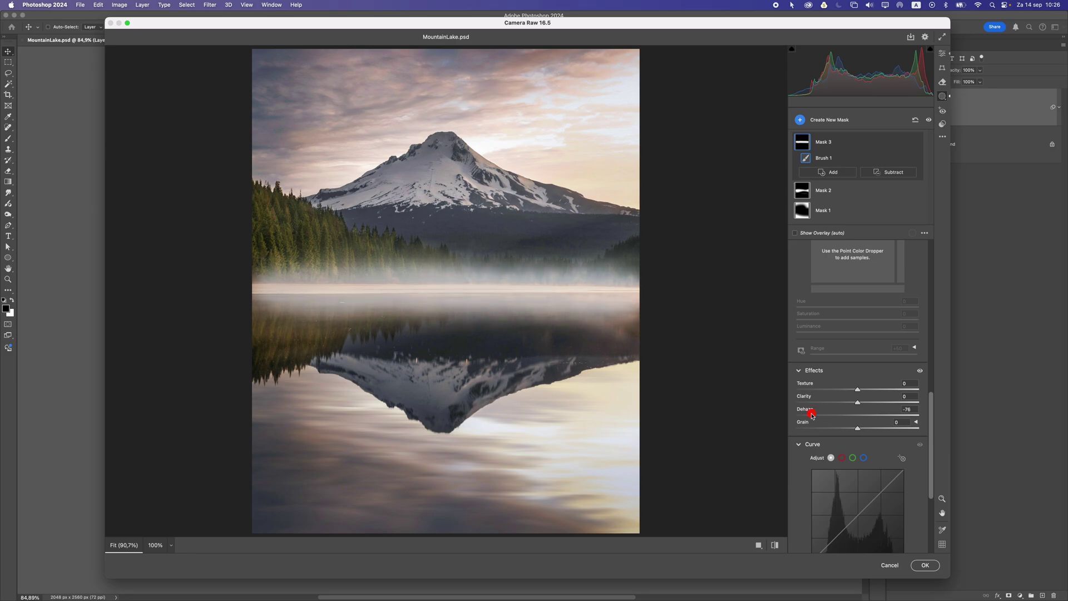
drag(815, 414, 841, 417)
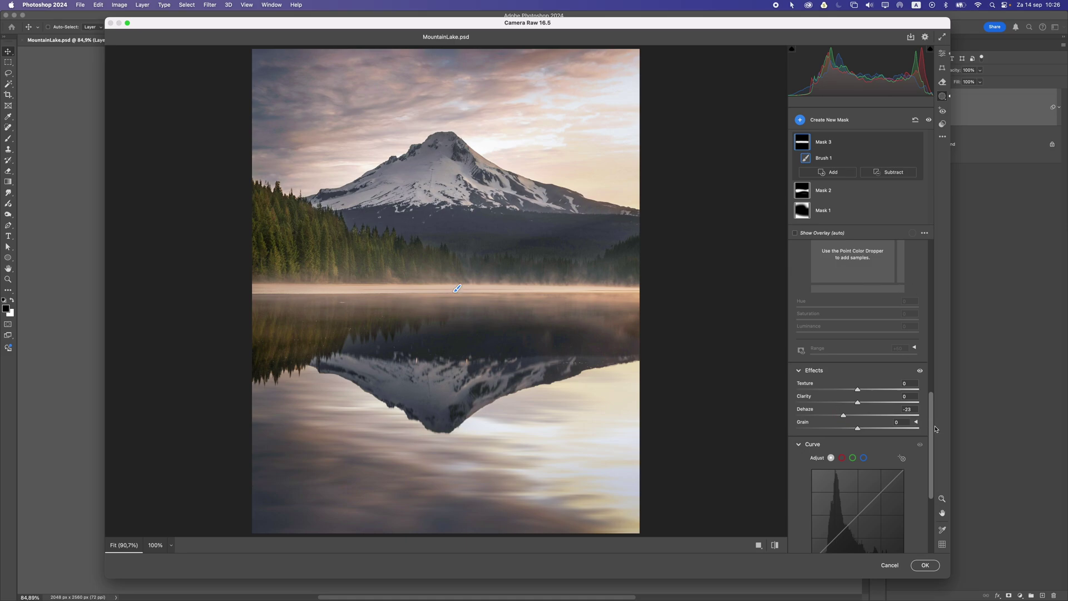
scroll(936, 428, up, 10)
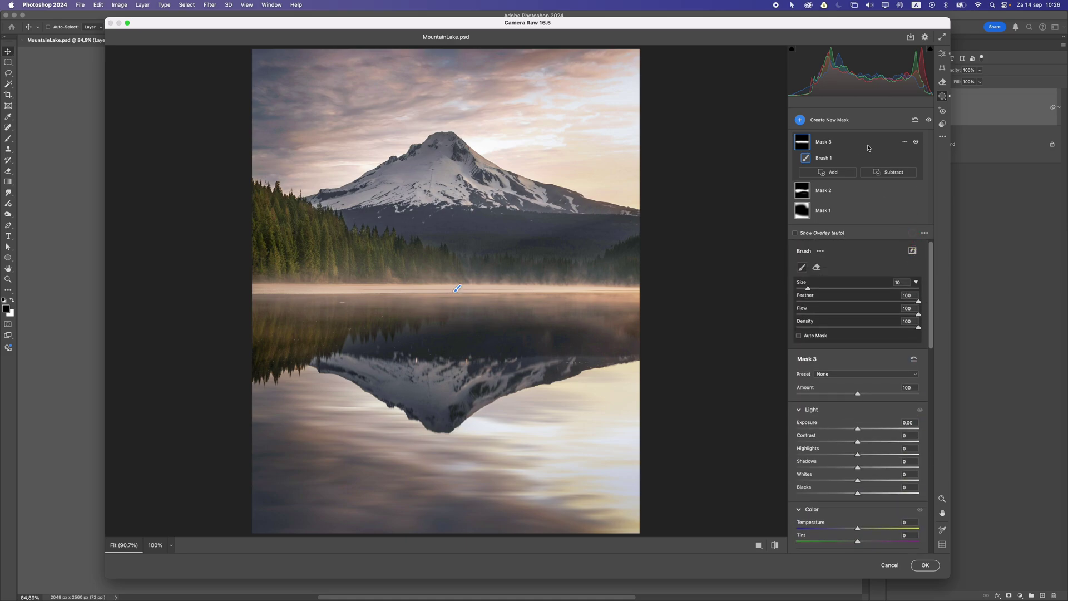
click(916, 143)
click(916, 142)
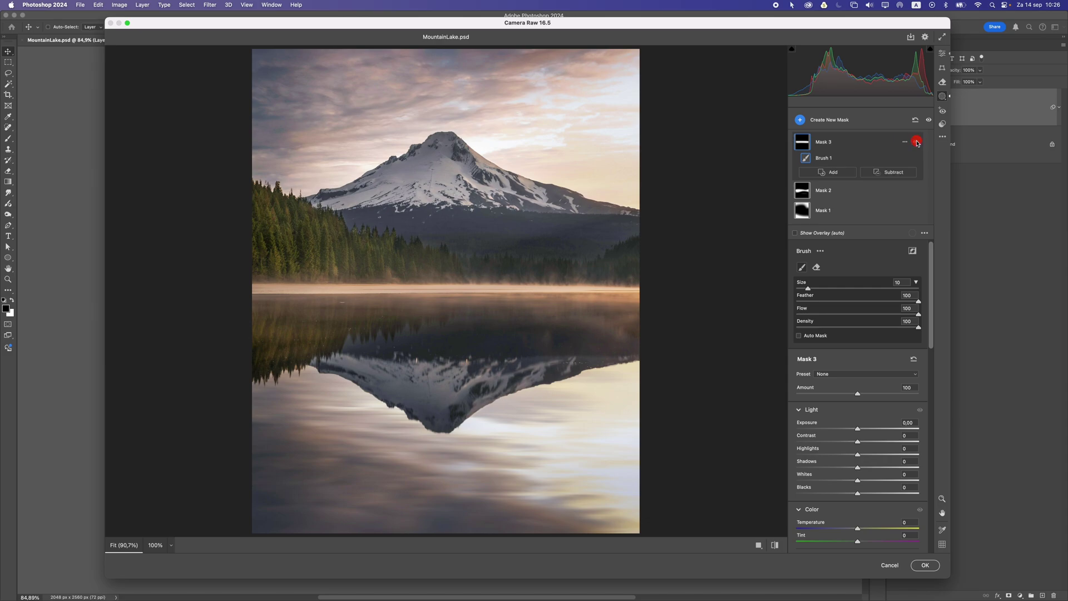
- Create a fourth brush mask with Shadows +8 and Blacks +5, painted over the trees on the left shore
mouse_move(803, 193)
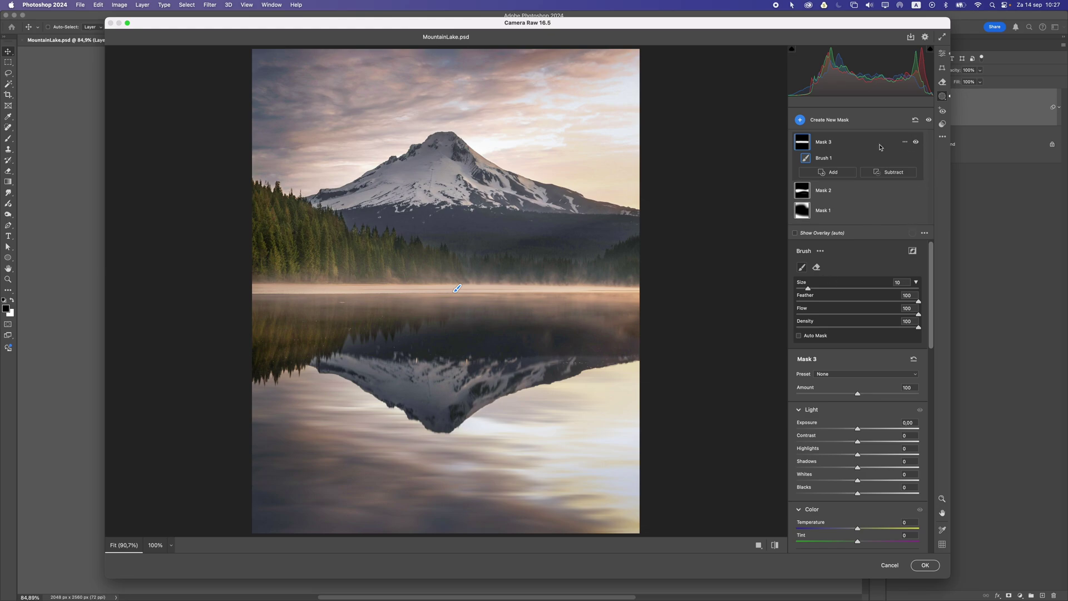
key(k)
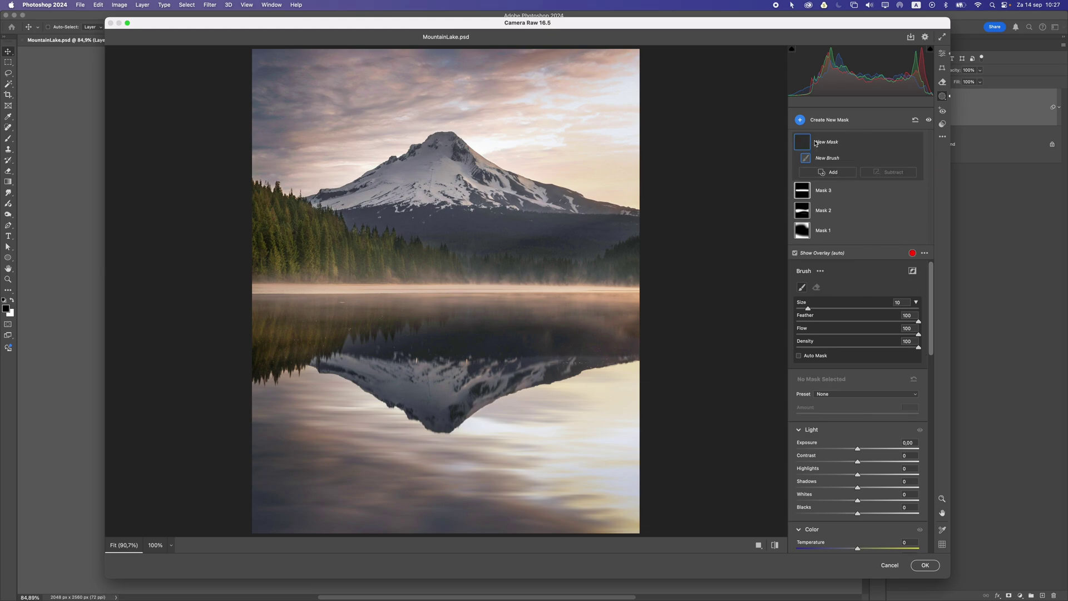
drag(932, 327, 927, 349)
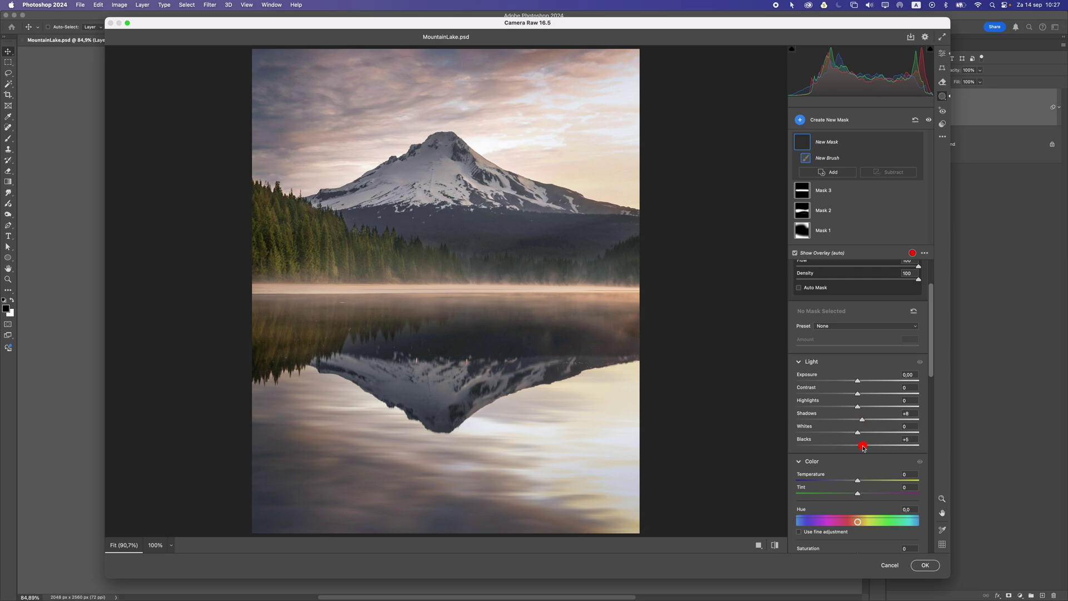
drag(333, 258, 356, 261)
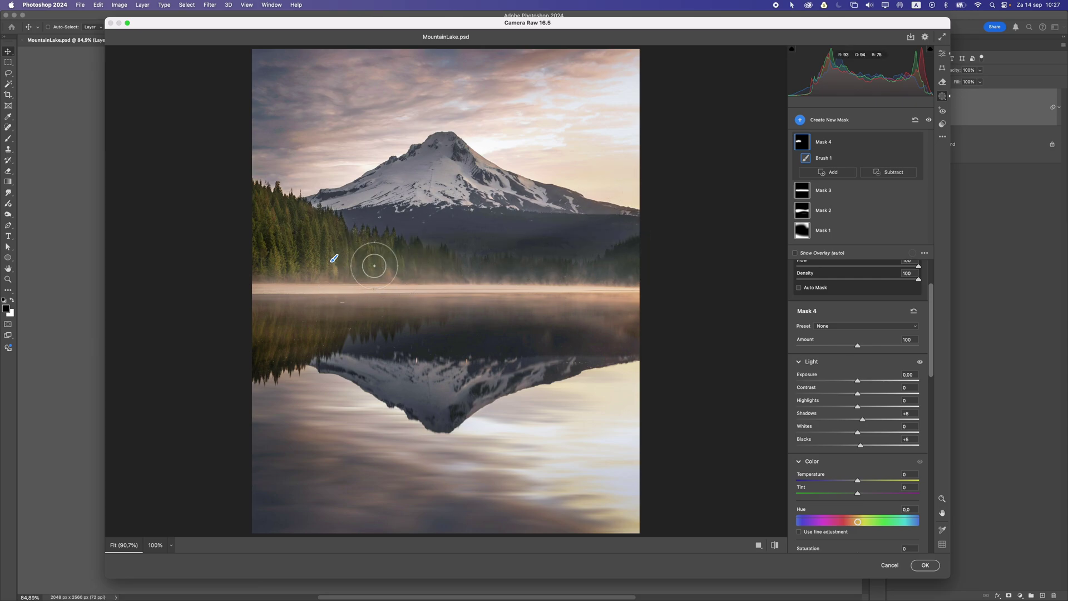
mouse_move(293, 299)
mouse_down()
mouse_move(388, 293)
mouse_move(362, 251)
mouse_move(469, 269)
mouse_up()
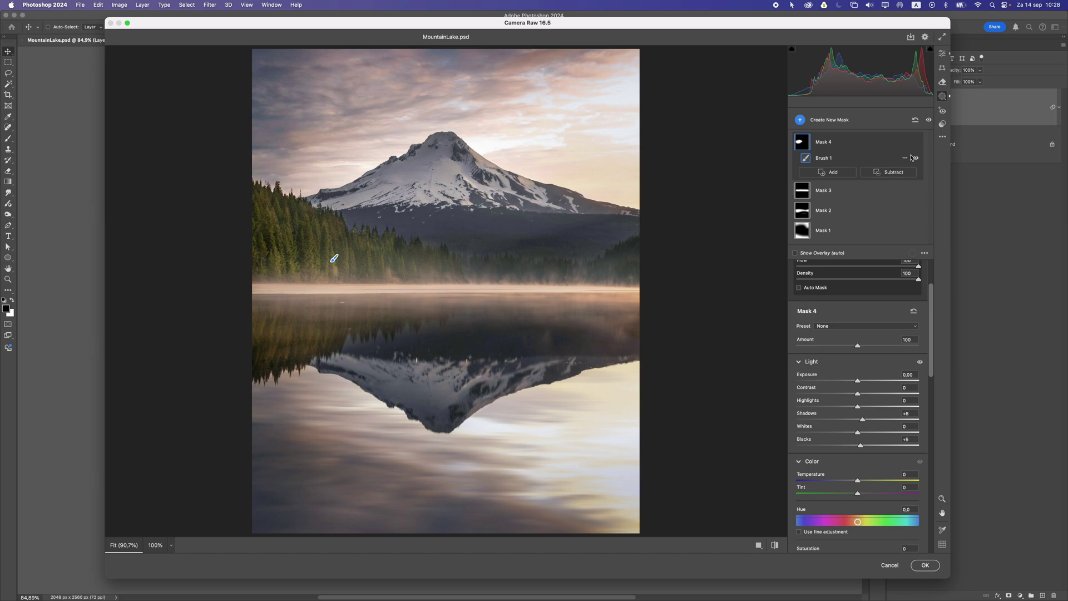
- Toggle Mask 4's visibility to compare the left shore's trees with and without it
click(916, 143)
click(916, 143)
click(916, 143)
click(916, 143)
- Extend Mask 4 over more of the left shore's trees and their reflection, and compare with the mask hidden
mouse_move(339, 266)
mouse_down()
mouse_move(258, 265)
mouse_move(288, 238)
mouse_move(348, 258)
mouse_move(274, 317)
mouse_up()
click(286, 327)
drag(332, 257, 457, 283)
click(915, 142)
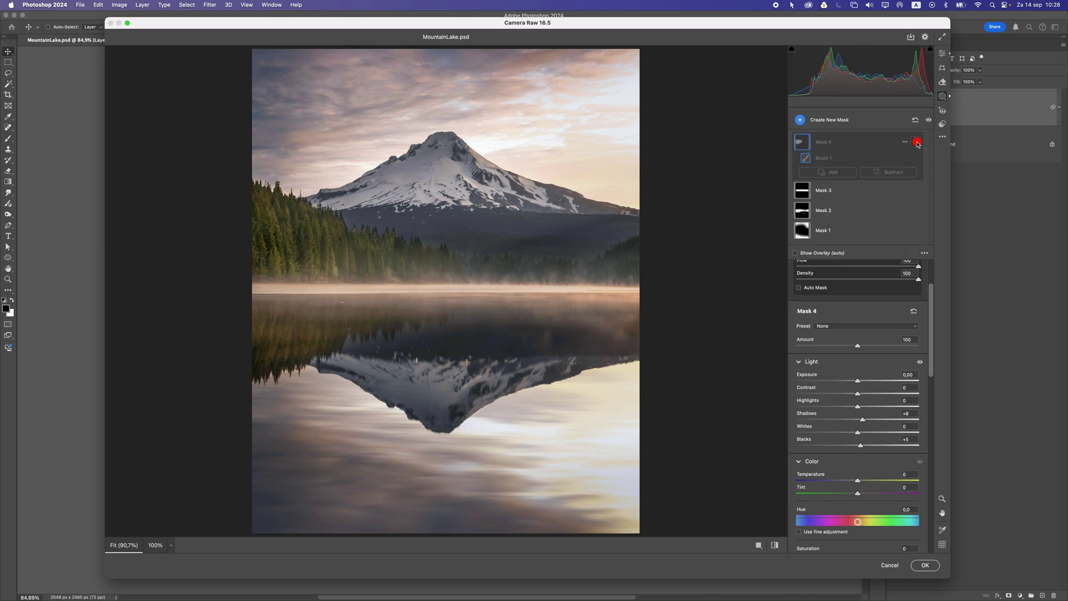
click(916, 143)
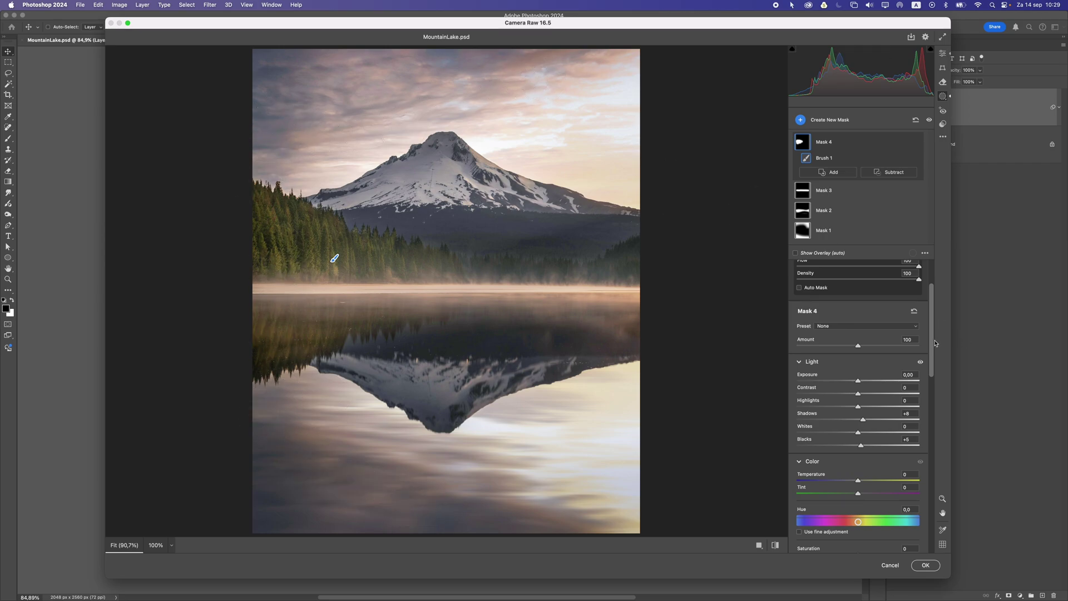
- Create a fifth brush mask with Exposure -0,25 and Contrast +17 along the photo's bottom, left and top edges, and raise its Contrast further
drag(933, 341, 932, 312)
key(k)
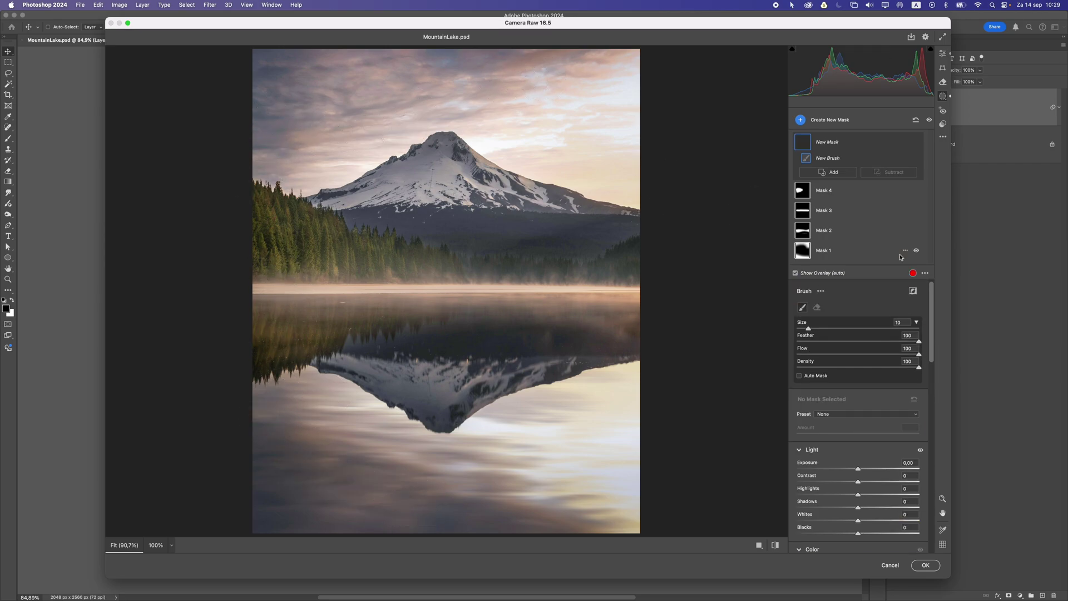
drag(931, 337, 925, 358)
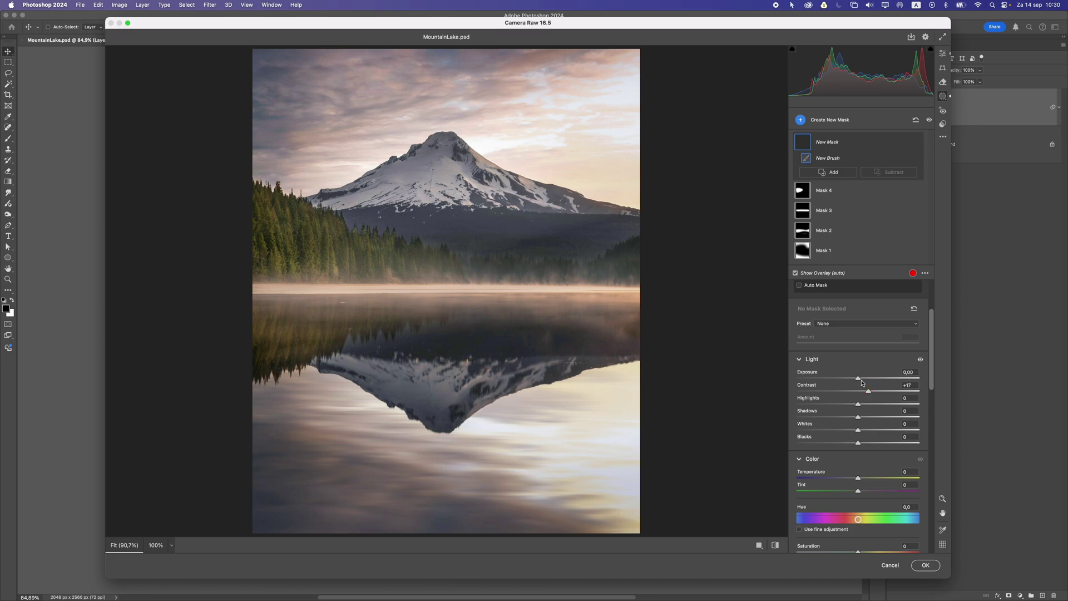
drag(855, 379, 853, 379)
mouse_move(252, 456)
mouse_down()
mouse_move(305, 493)
mouse_move(412, 532)
mouse_move(522, 542)
mouse_move(338, 493)
mouse_move(222, 439)
mouse_up()
mouse_move(249, 214)
mouse_down()
mouse_move(257, 115)
mouse_move(589, 65)
mouse_up()
mouse_move(203, 166)
mouse_down()
mouse_move(215, 212)
mouse_move(207, 178)
mouse_move(223, 153)
mouse_up()
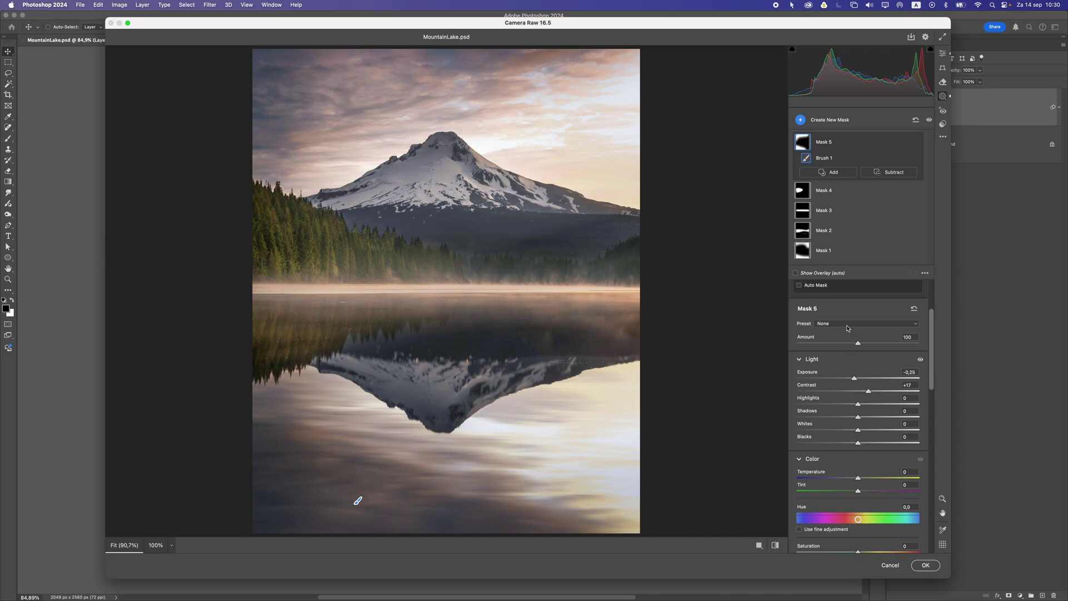
drag(868, 392, 886, 391)
mouse_move(855, 379)
mouse_down()
mouse_move(846, 378)
mouse_move(855, 379)
mouse_up()
- Create a sixth brush mask with raised Exposure, Temperature +8, Tint +4 and Dehaze -9, painted over the right mountain slope and shoreline trees
key(k)
drag(927, 360, 927, 389)
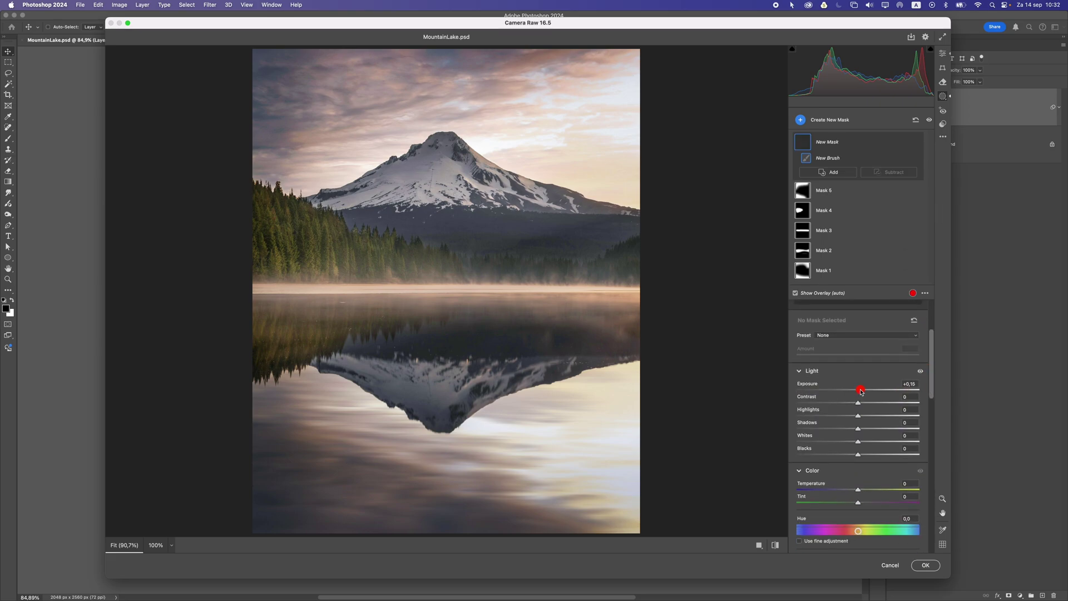
drag(931, 384, 927, 414)
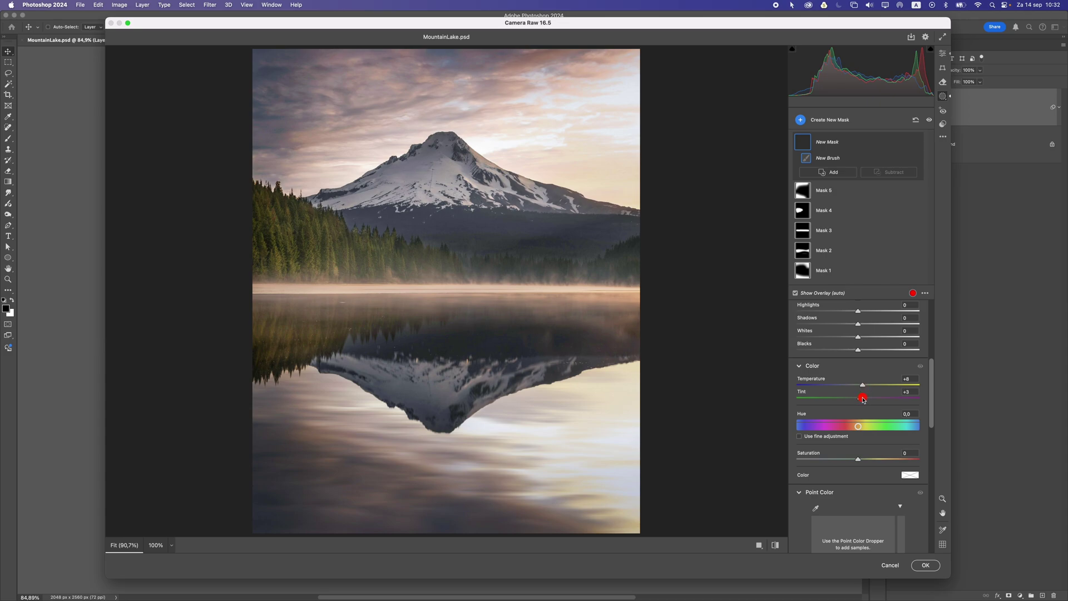
drag(930, 406, 927, 487)
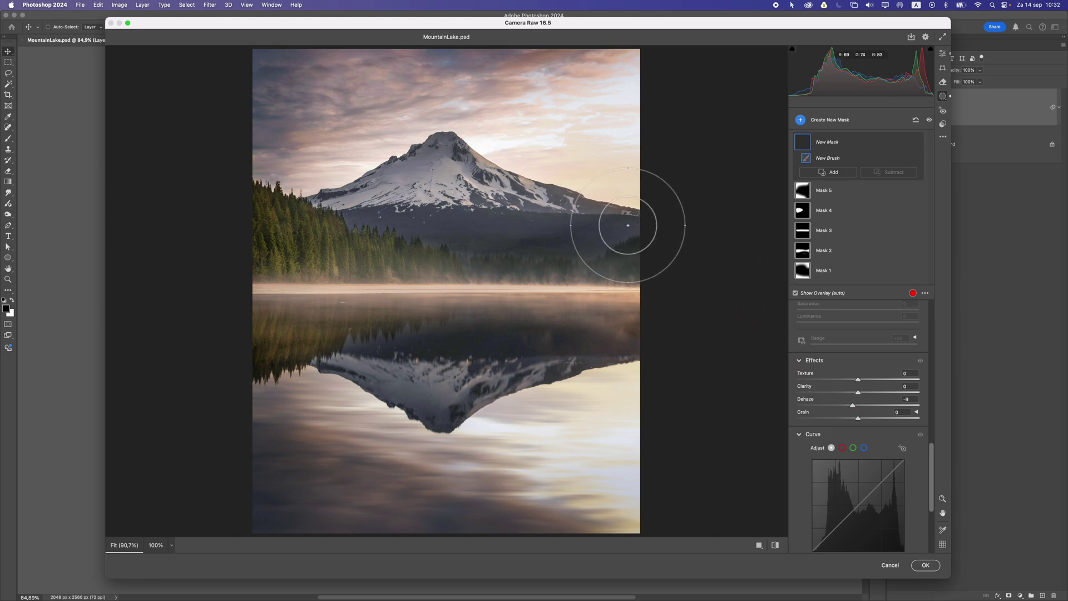
click(628, 216)
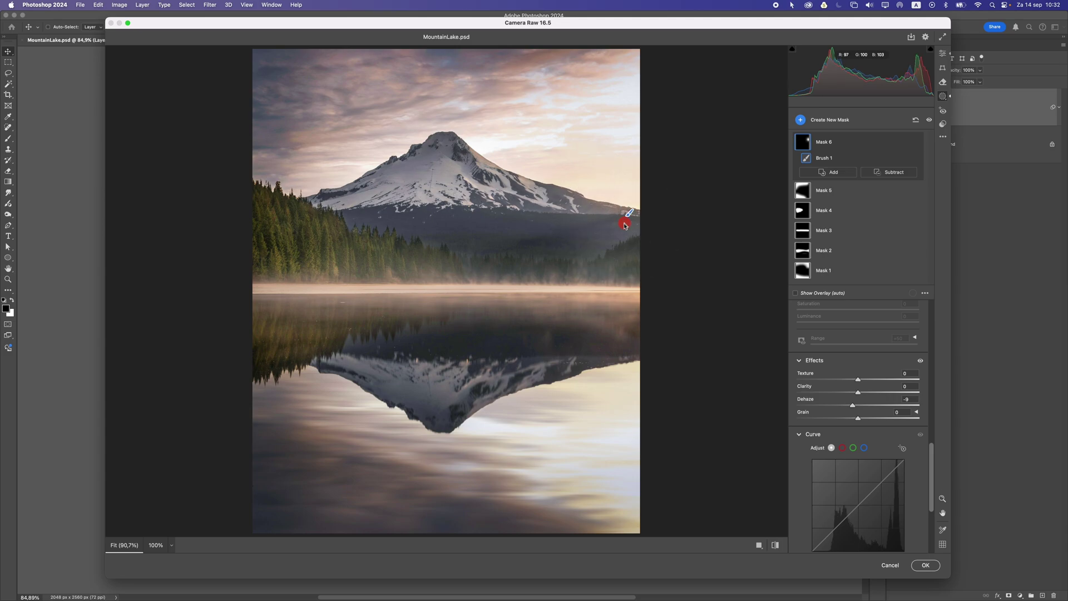
mouse_move(548, 269)
mouse_down()
mouse_move(534, 276)
mouse_move(595, 256)
mouse_move(632, 198)
mouse_move(590, 223)
mouse_move(624, 303)
mouse_move(584, 292)
mouse_move(577, 301)
mouse_up()
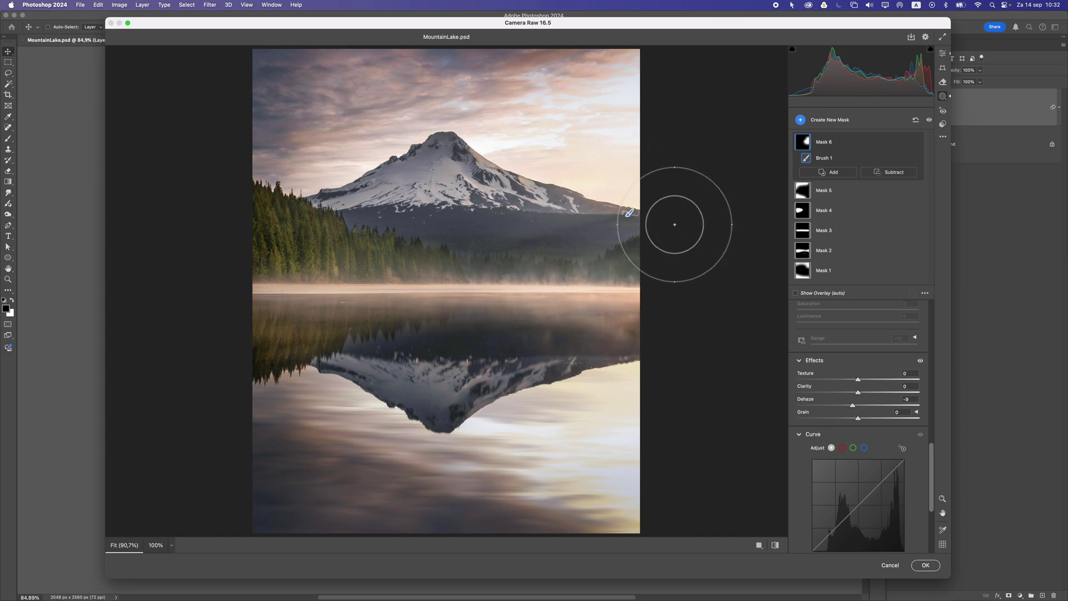
- Set Mask 6 to Exposure +0,80, Temperature +26 and Tint +8, and hide the mask for comparison
drag(927, 455, 925, 334)
drag(869, 425, 873, 428)
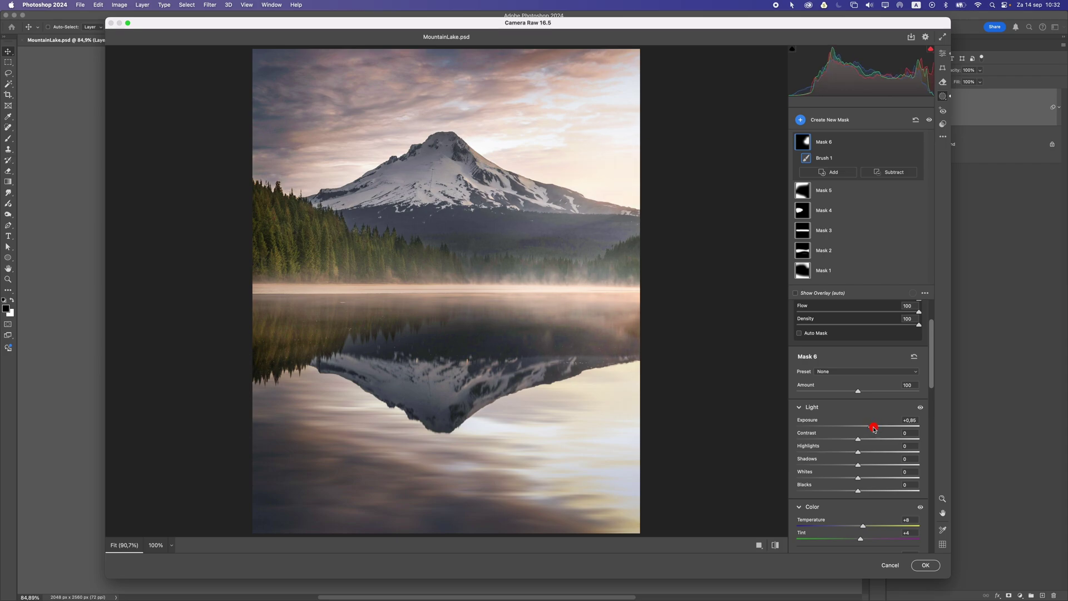
drag(932, 382, 931, 390)
drag(865, 491, 875, 490)
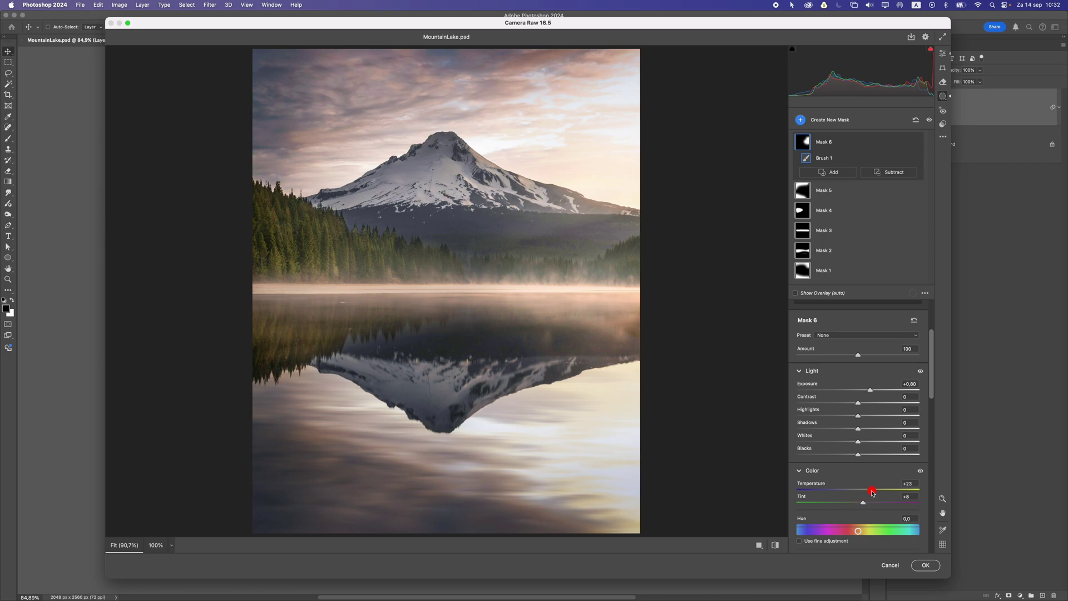
click(916, 143)
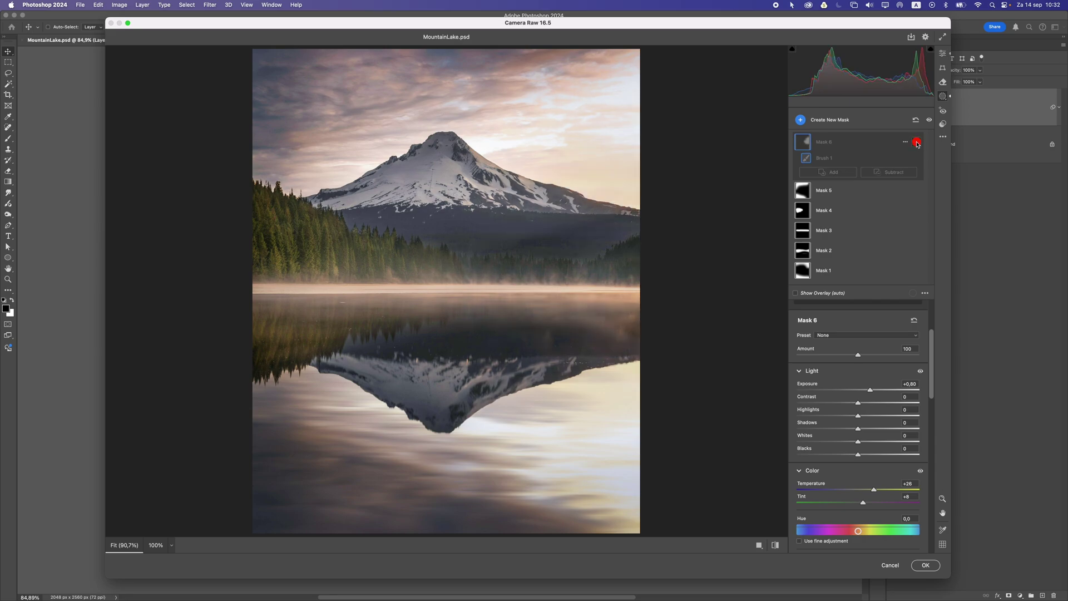
- Show Mask 6 again and create a seventh brush mask with Whites +20, painted with a smaller brush along the full shoreline
click(916, 143)
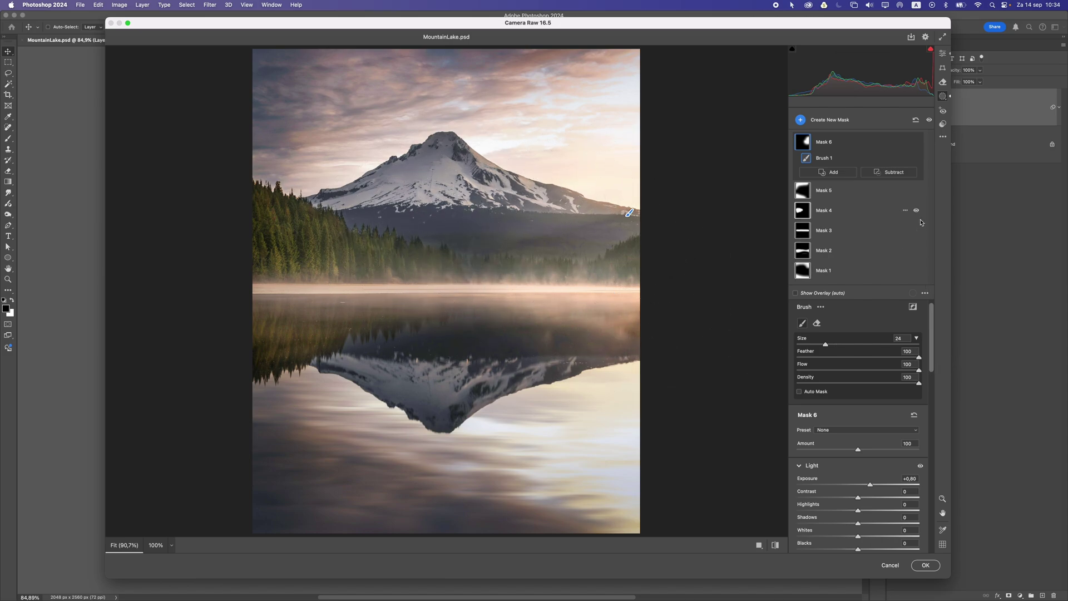
key(k)
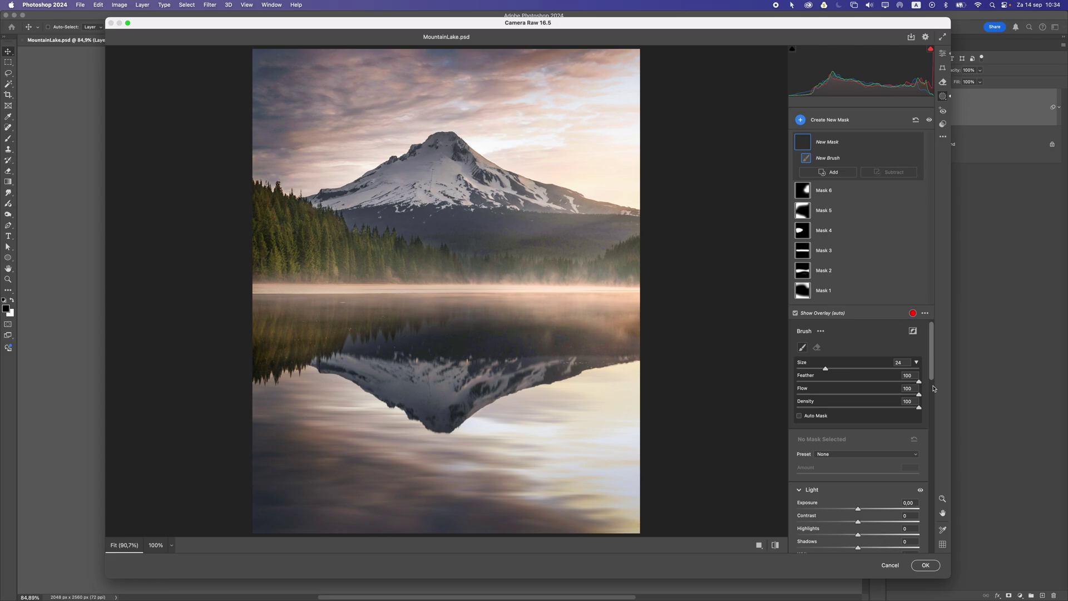
drag(930, 372, 928, 417)
drag(858, 402, 870, 406)
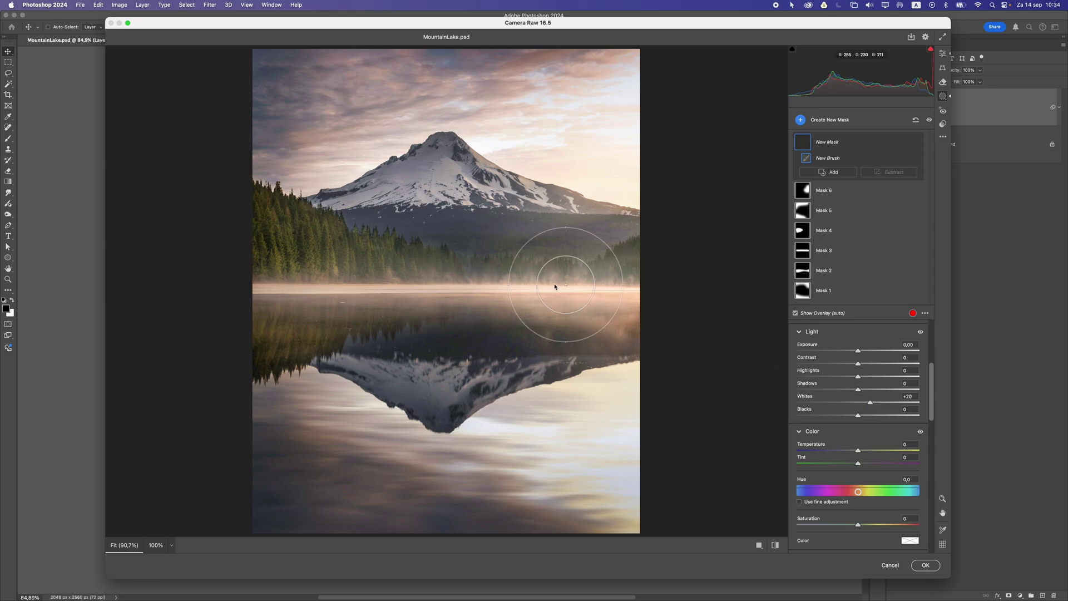
key(bracketleft)
key(bracketleft)
key(bracketleft)
key(bracketleft)
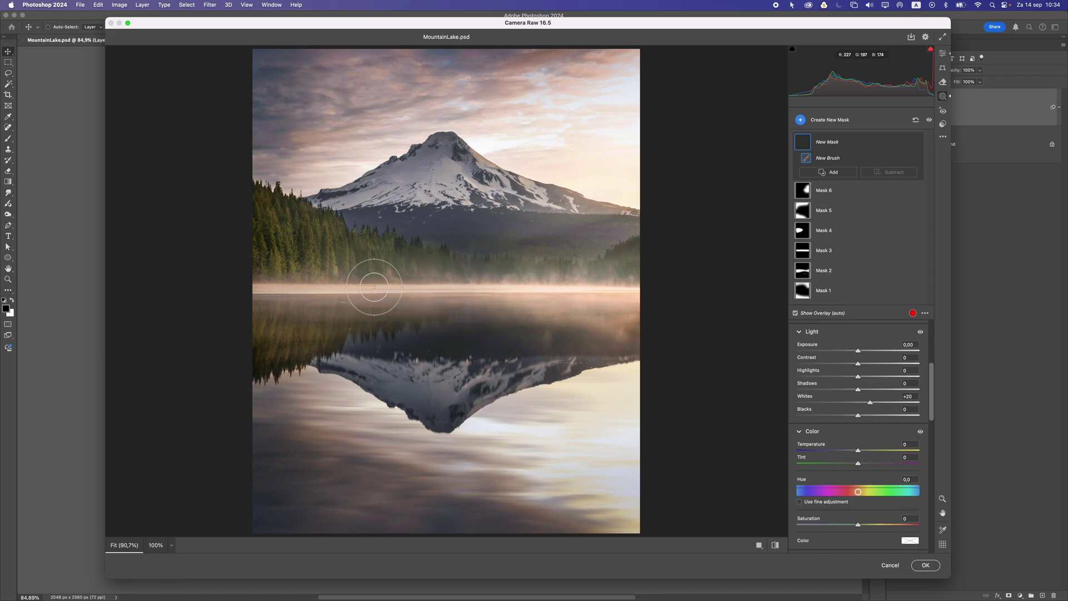
drag(439, 288, 639, 293)
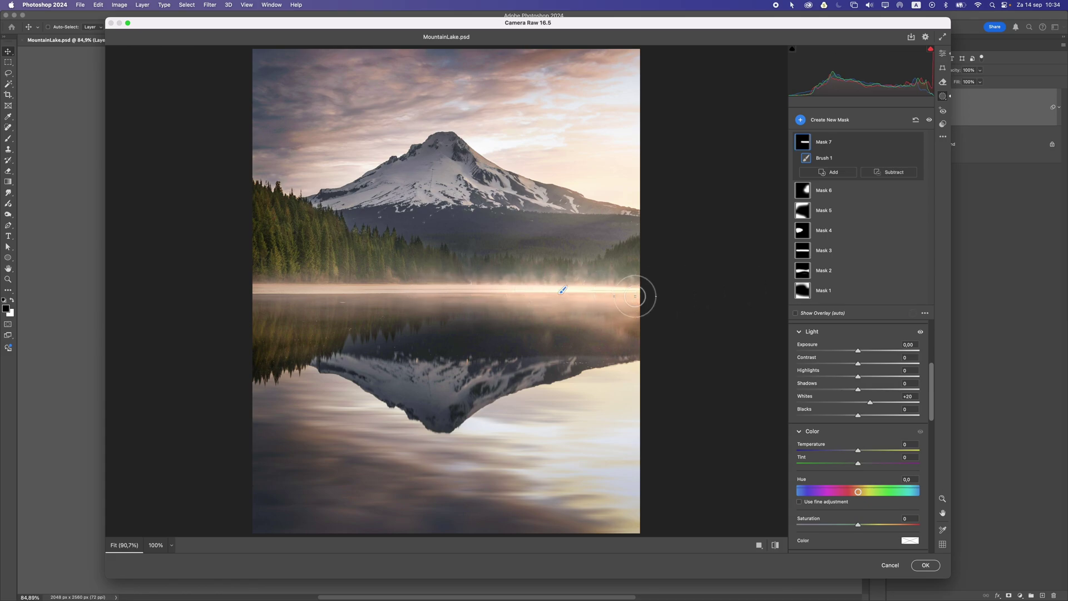
drag(426, 292, 197, 291)
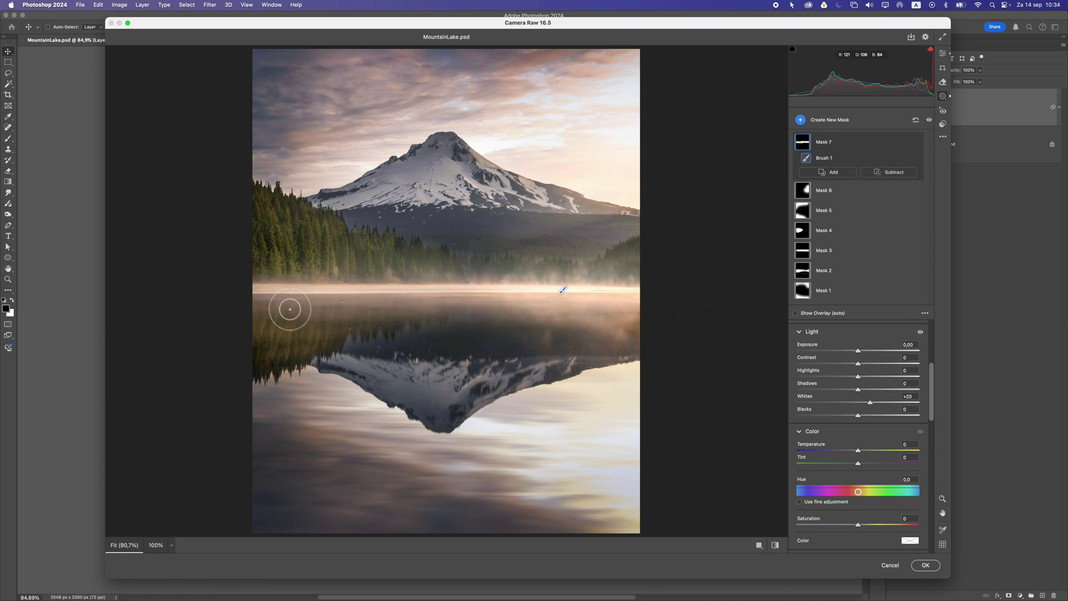
- Extend Mask 7 over the bright water around the mountain's reflection and the bright sky above the mountain's right slope
mouse_move(311, 373)
mouse_down()
mouse_move(423, 443)
mouse_move(492, 440)
mouse_move(612, 379)
mouse_up()
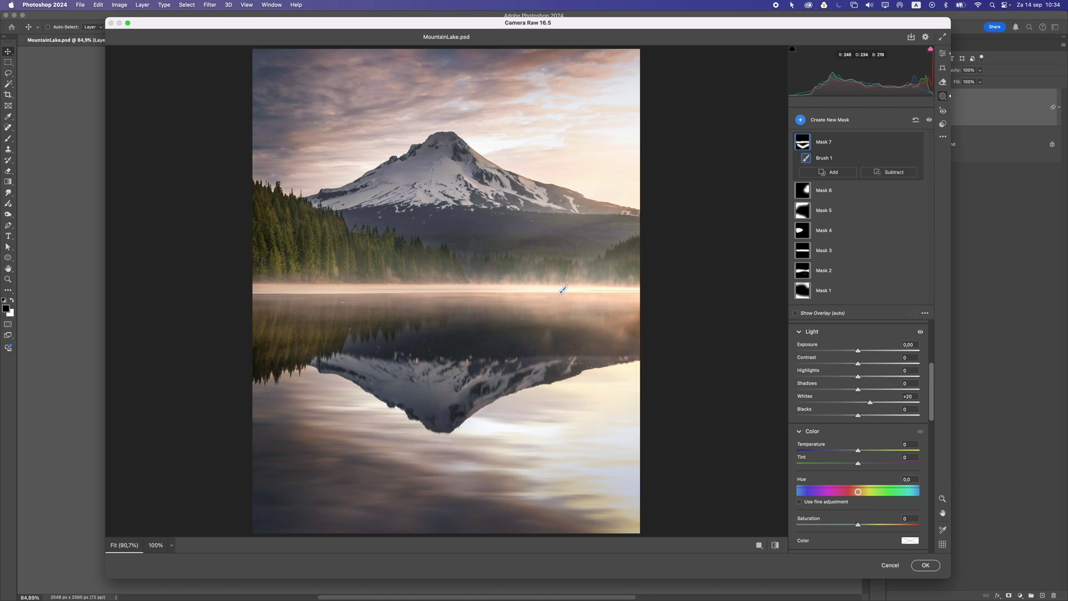
click(691, 339)
mouse_move(489, 150)
mouse_down()
mouse_move(645, 85)
mouse_move(621, 168)
mouse_move(542, 182)
mouse_move(597, 187)
mouse_up()
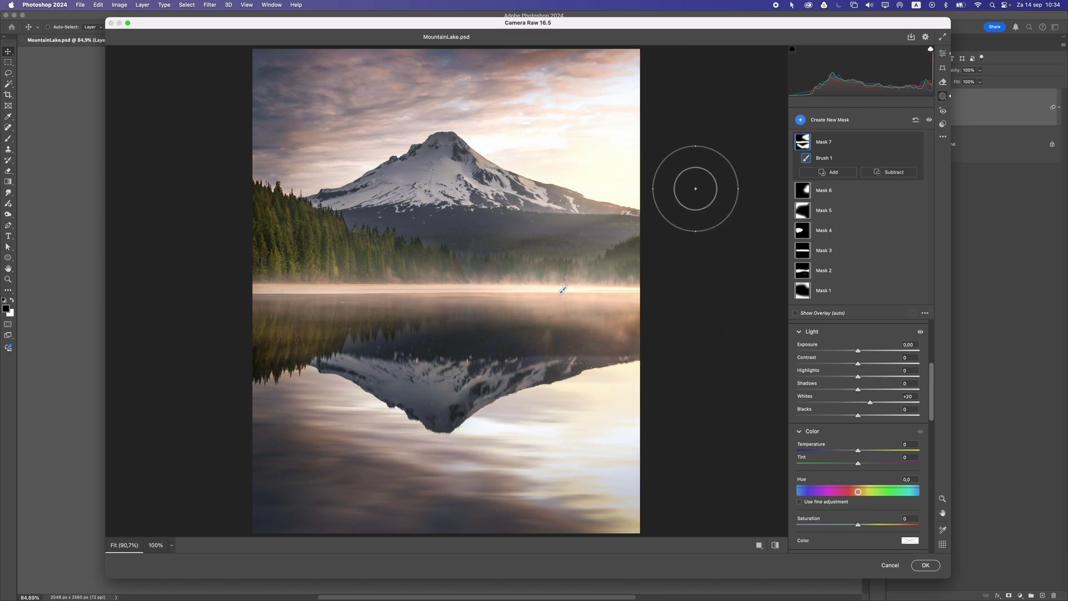
click(674, 285)
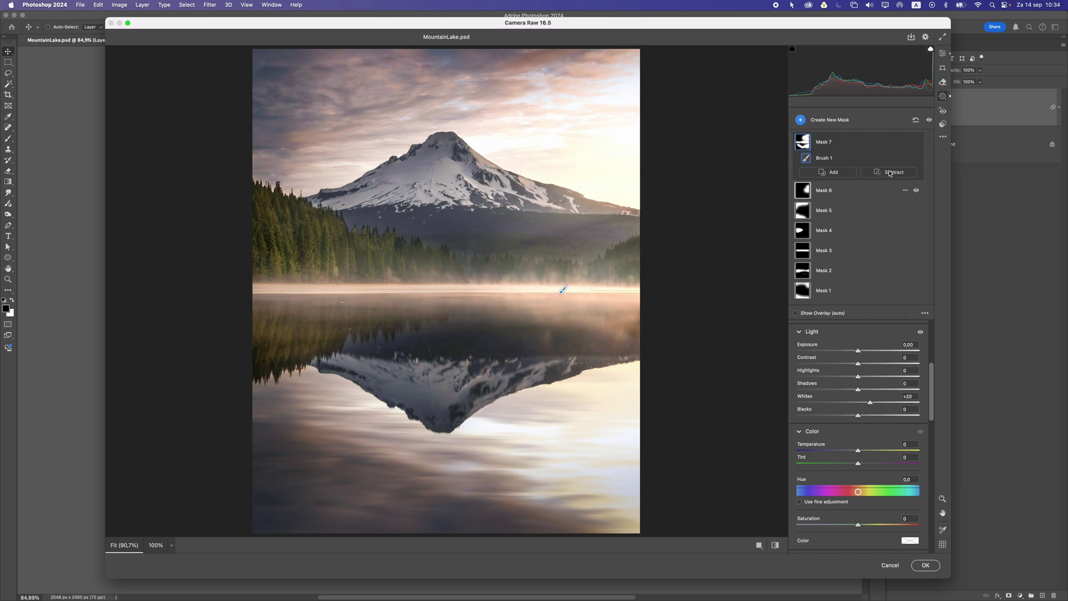
- Hide and show Mask 7 for comparison, raise its Whites to +27, and reduce them again
click(916, 143)
click(916, 143)
mouse_move(874, 403)
mouse_down()
mouse_move(901, 405)
mouse_move(877, 405)
mouse_up()
click(376, 286)
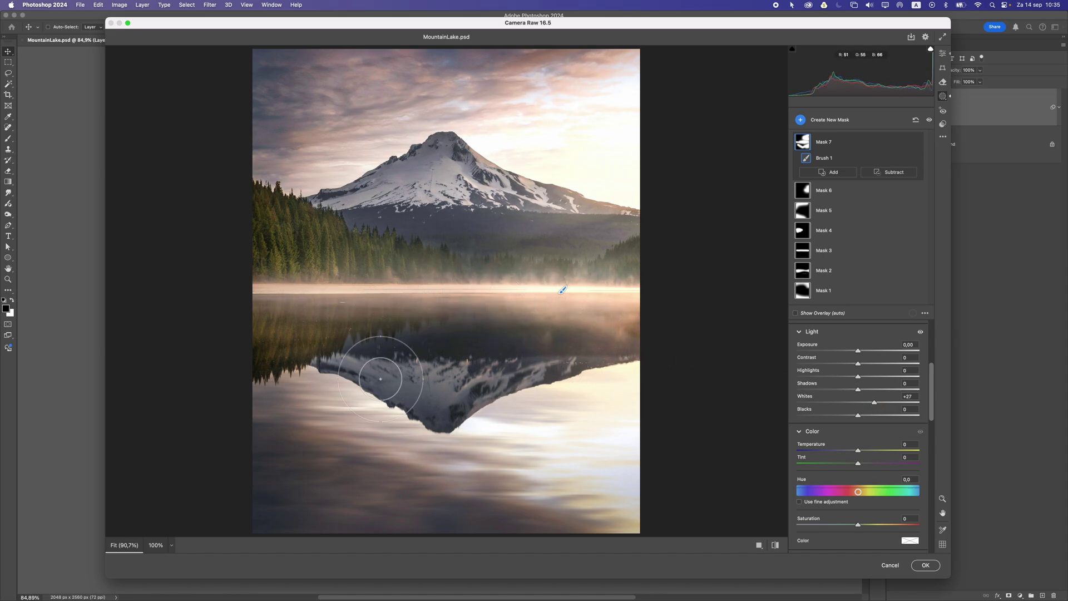
drag(874, 405, 867, 406)
- Return to the global edit settings and slightly lower Lights and Darks in the parametric curve
click(942, 53)
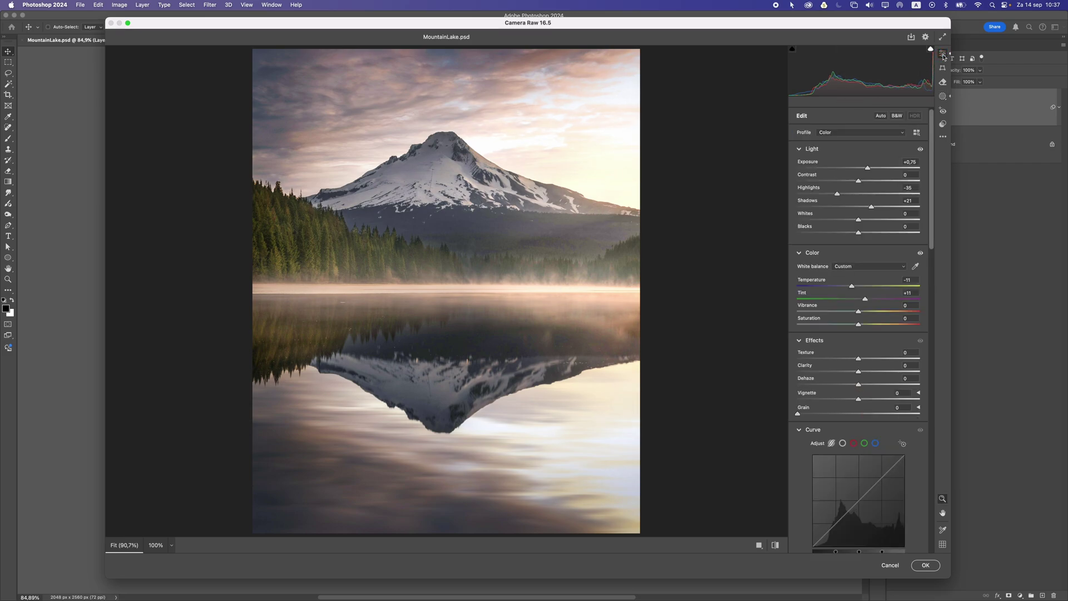
drag(932, 214, 927, 293)
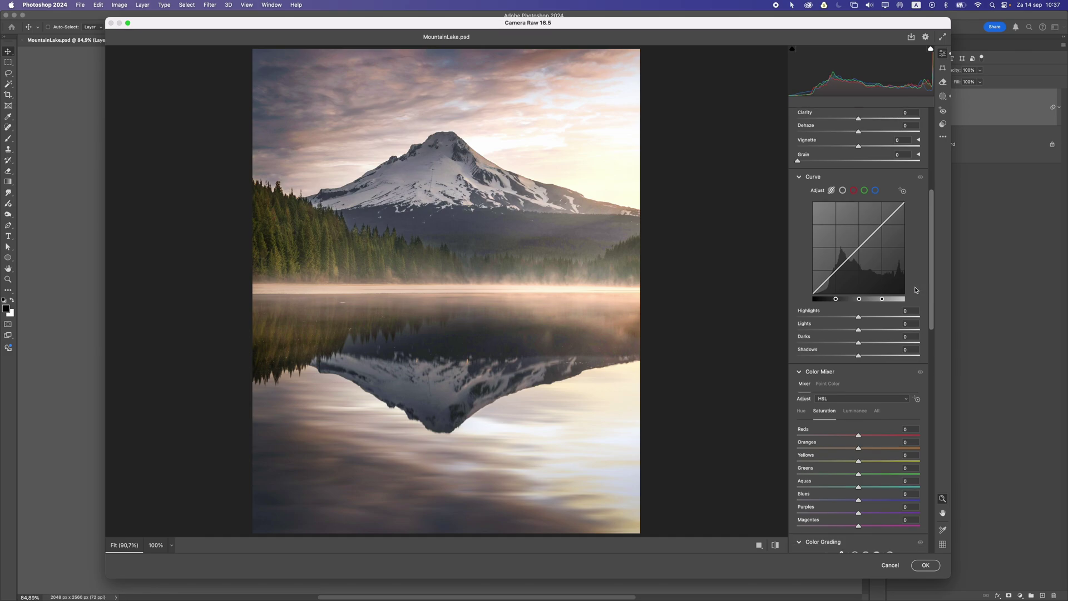
drag(858, 330, 855, 332)
drag(858, 344, 853, 344)
click(800, 178)
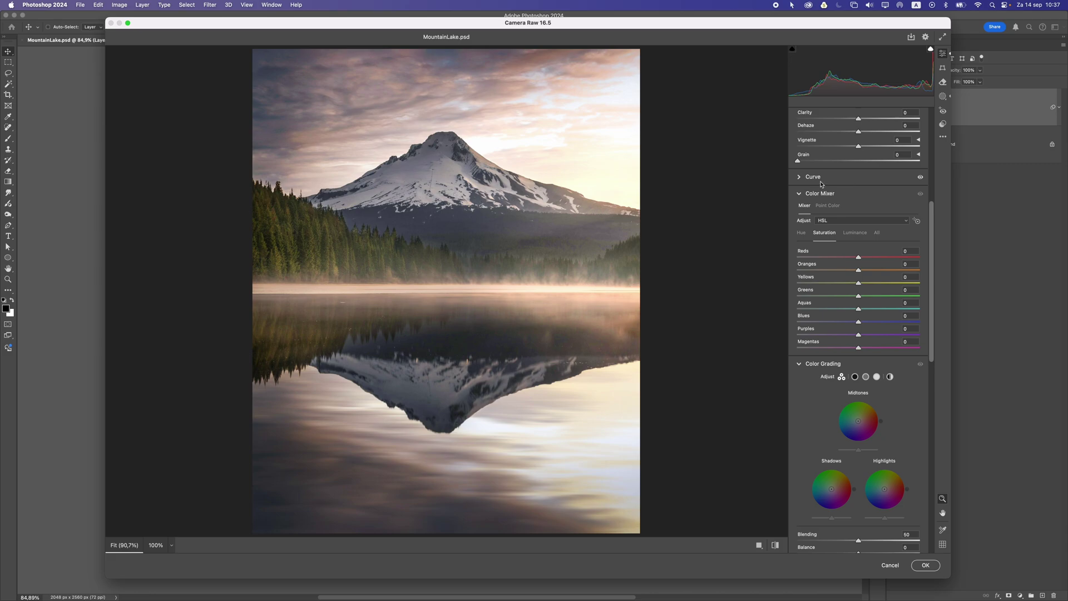
- Tint the midtones and shadows subtly blue in Color Grading, and slightly lower the midtones' luminance
click(799, 194)
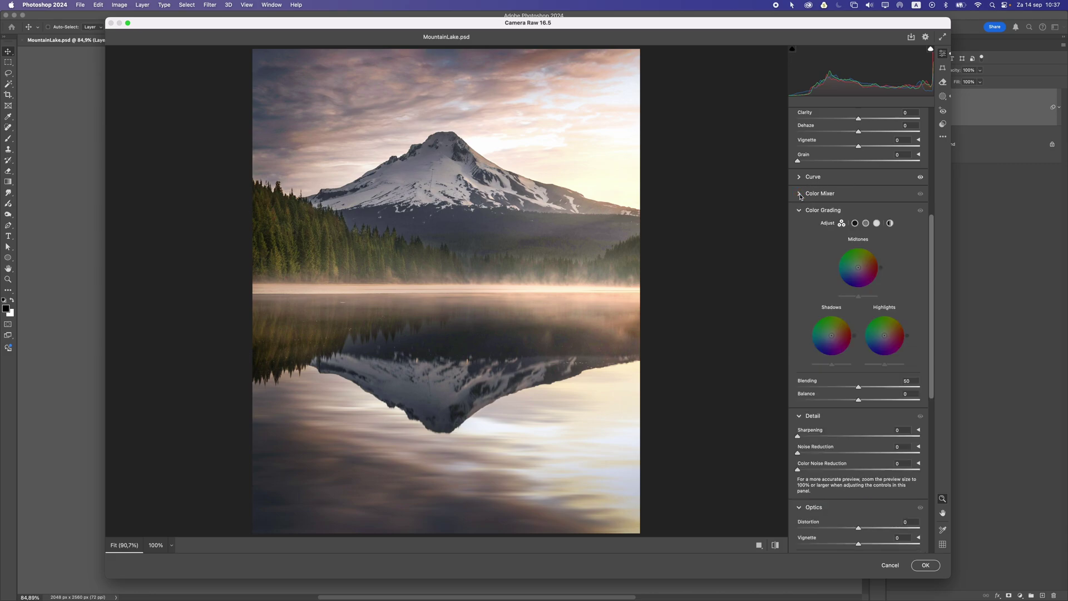
drag(859, 270, 855, 268)
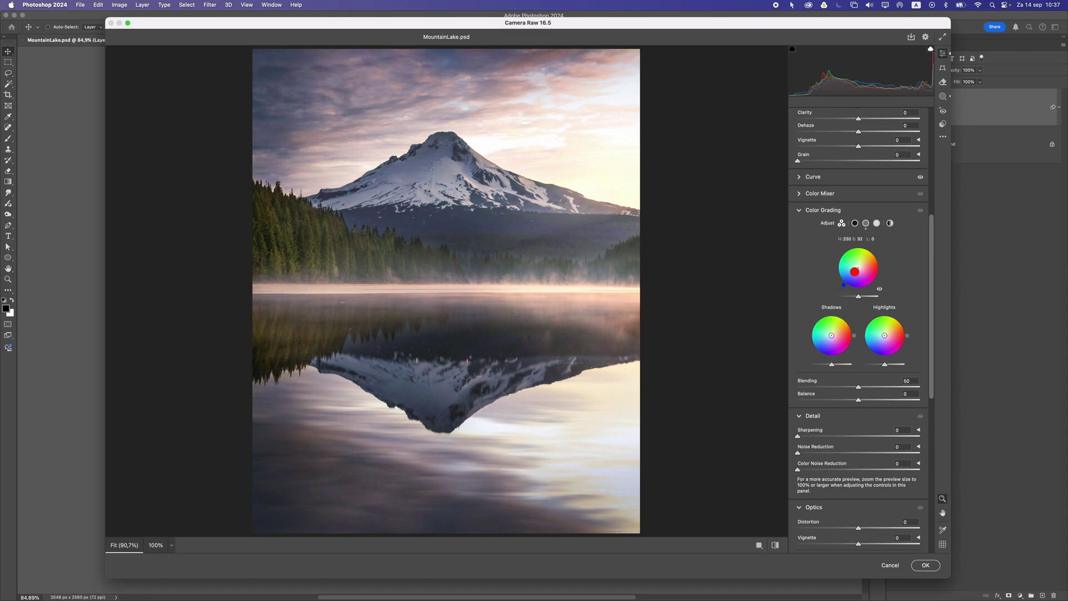
drag(854, 271, 856, 270)
drag(831, 335, 826, 337)
drag(828, 338, 832, 365)
drag(857, 299, 855, 300)
- Apply the Camera Raw edits, and hide and show Layer 1 to compare the result with the original photo
click(924, 565)
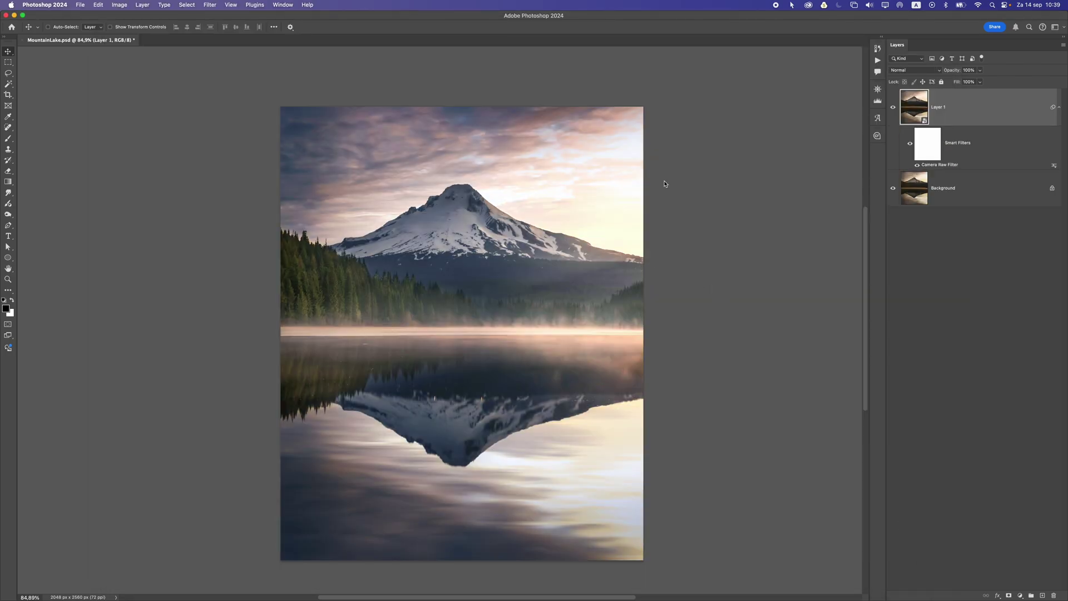
click(892, 107)
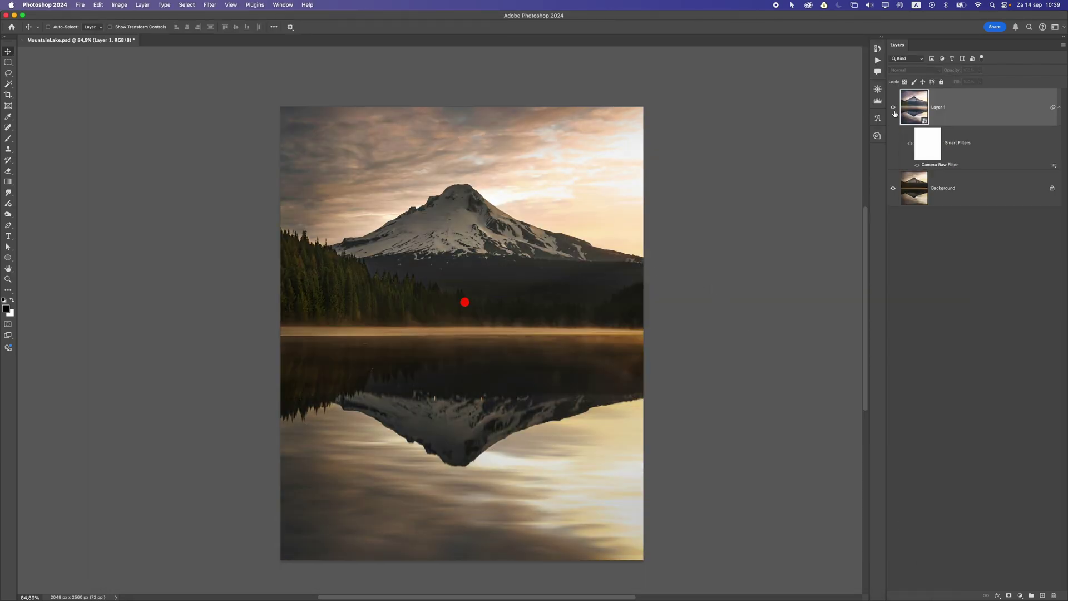
click(893, 108)
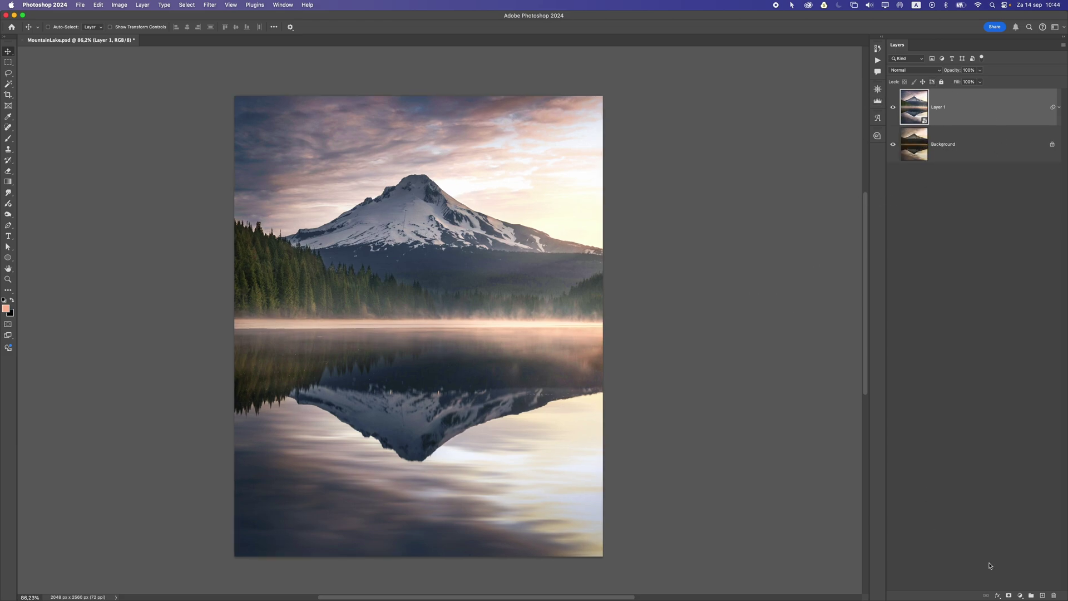
- Add a Vibrance adjustment layer above Layer 1 with Vibrance +6 and Saturation +28
click(1019, 595)
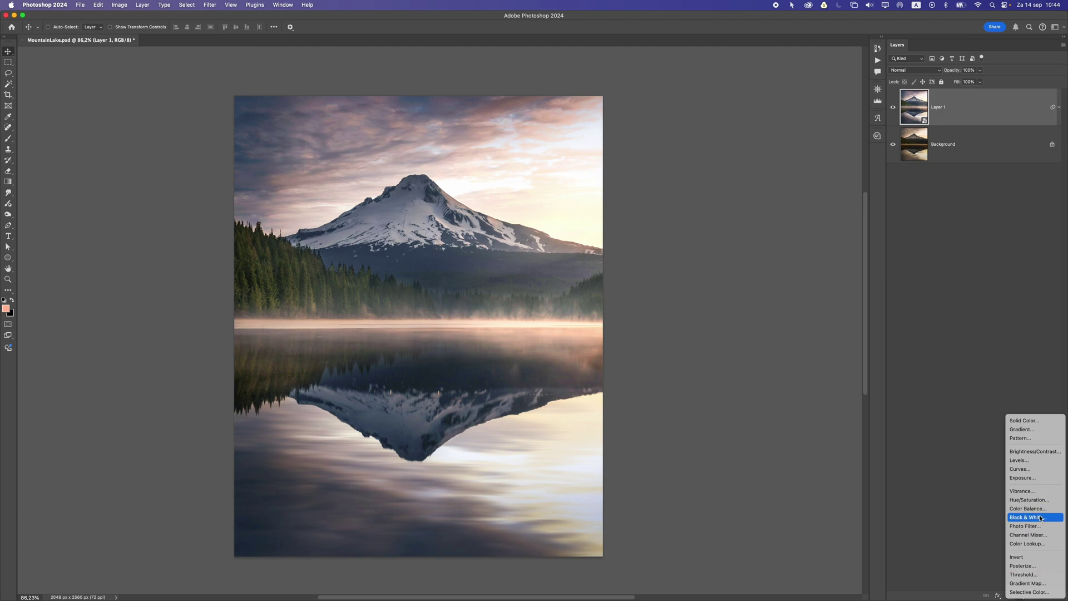
click(1036, 491)
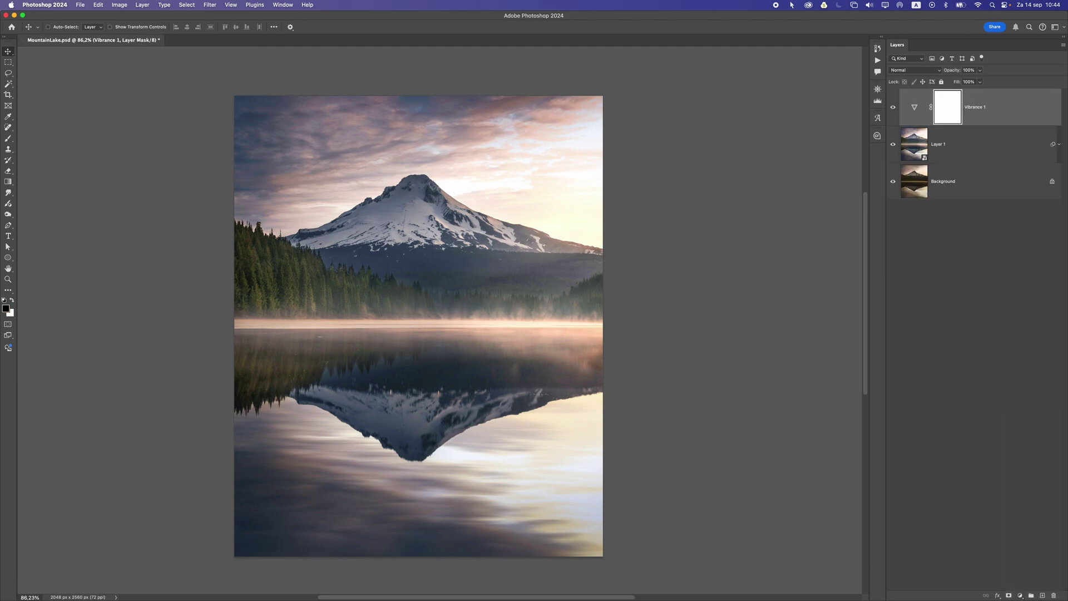
mouse_move(680, 227)
mouse_down()
mouse_move(696, 228)
mouse_move(695, 208)
mouse_move(684, 211)
mouse_move(698, 227)
mouse_up()
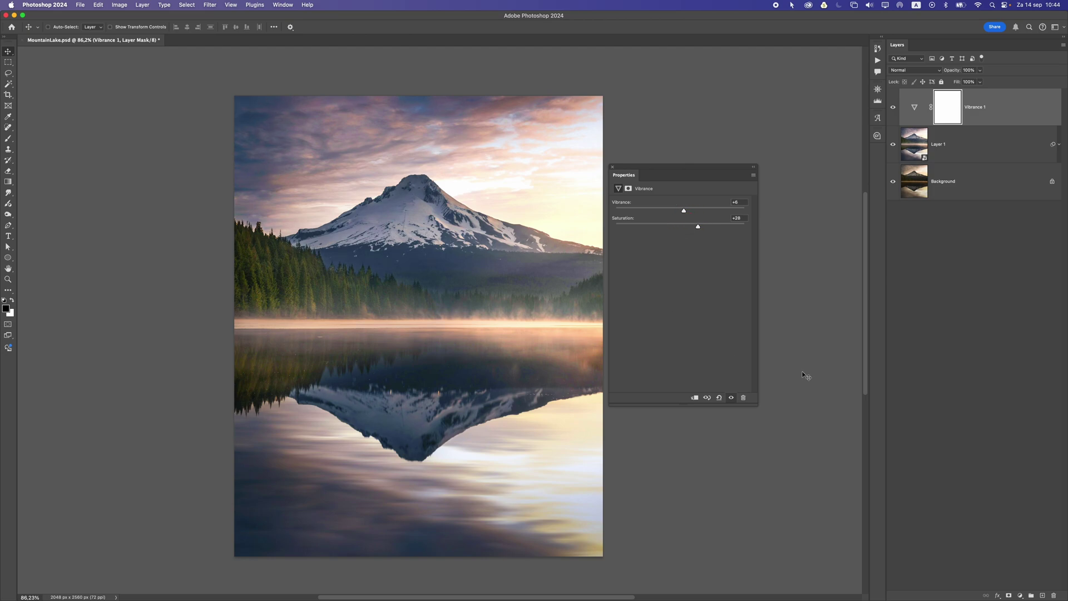
- Add a Color Balance adjustment layer and set its Highlights to Cyan-Red -15 and Yellow-Blue +3
click(1019, 594)
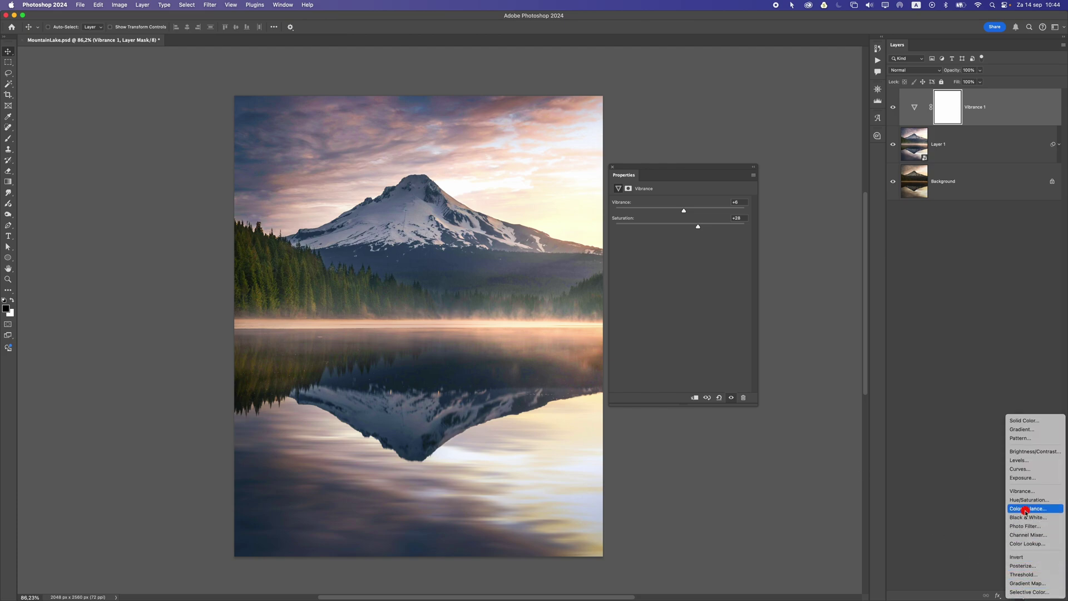
click(1025, 511)
click(658, 203)
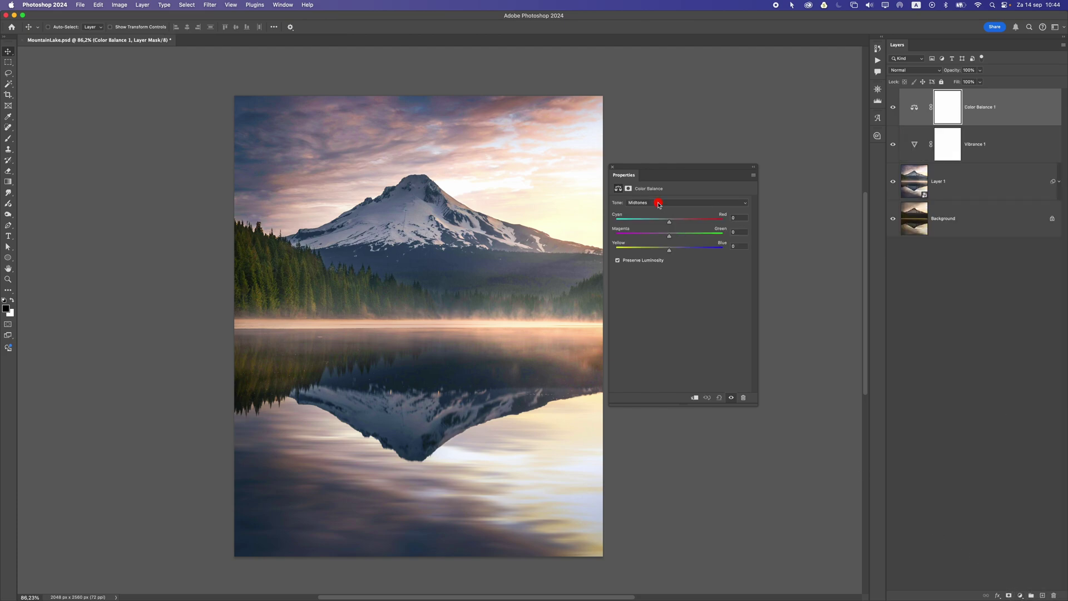
click(658, 212)
drag(670, 223, 670, 224)
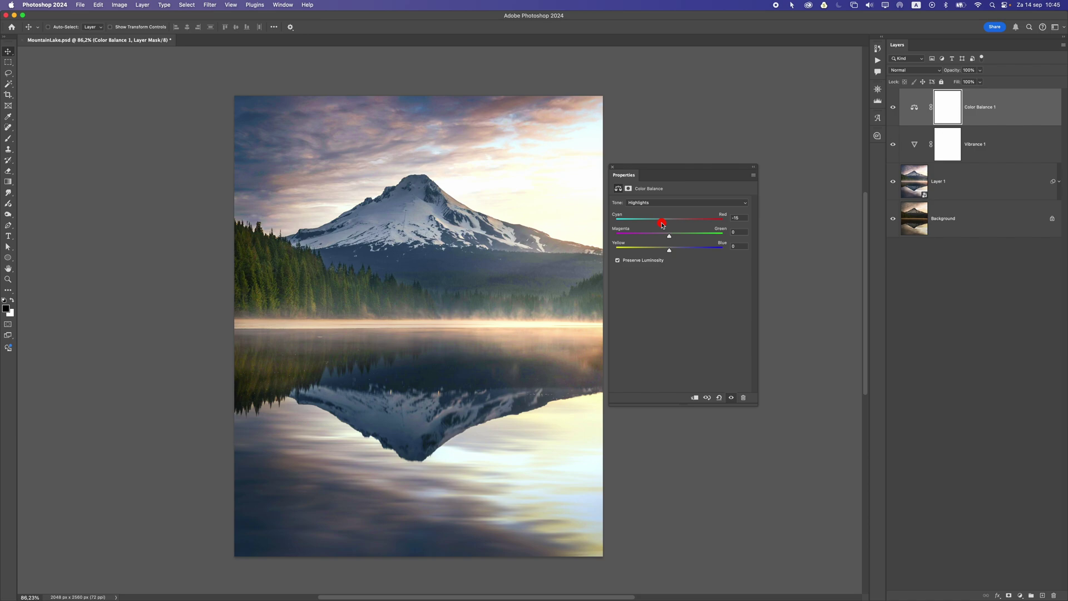
drag(662, 225, 671, 252)
- Add a Hue/Saturation adjustment layer on top and lower its Saturation slightly
click(1020, 595)
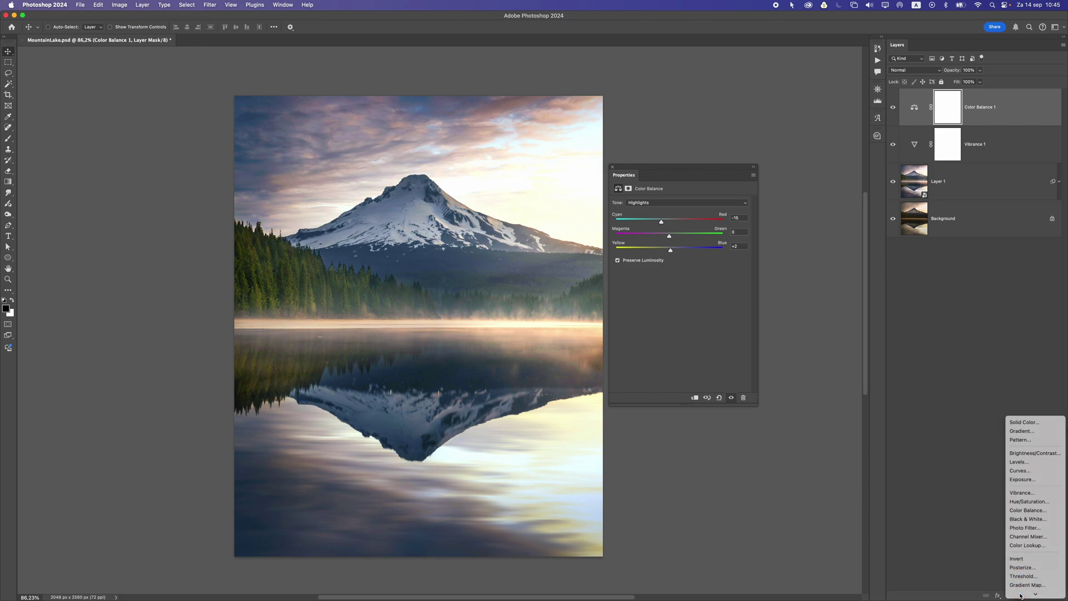
click(1029, 499)
drag(679, 251, 671, 251)
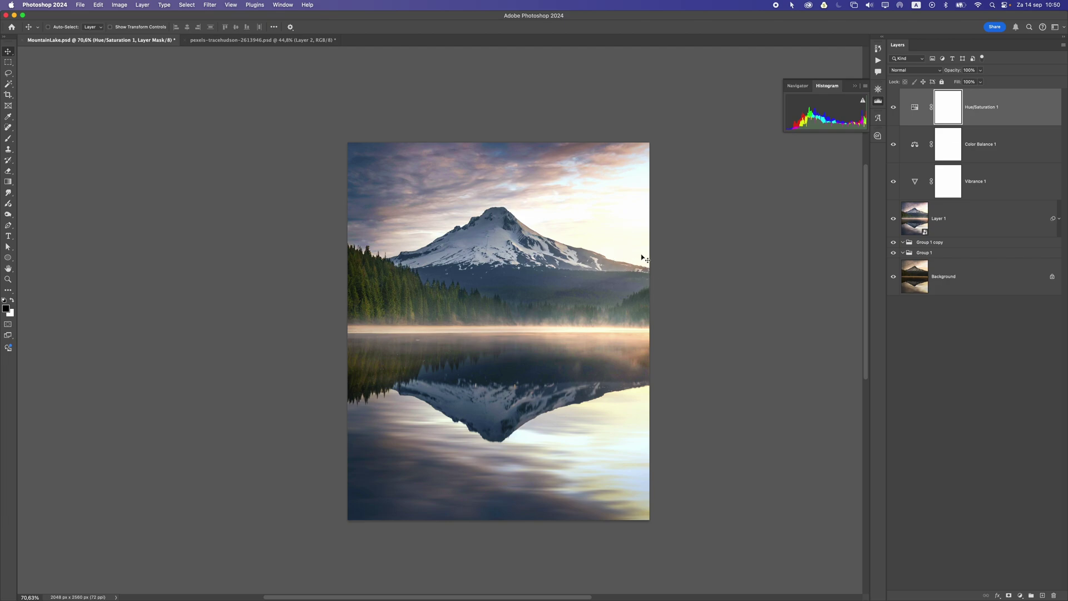
- Add a new empty layer on top and choose a pale yellow foreground colour
click(1043, 595)
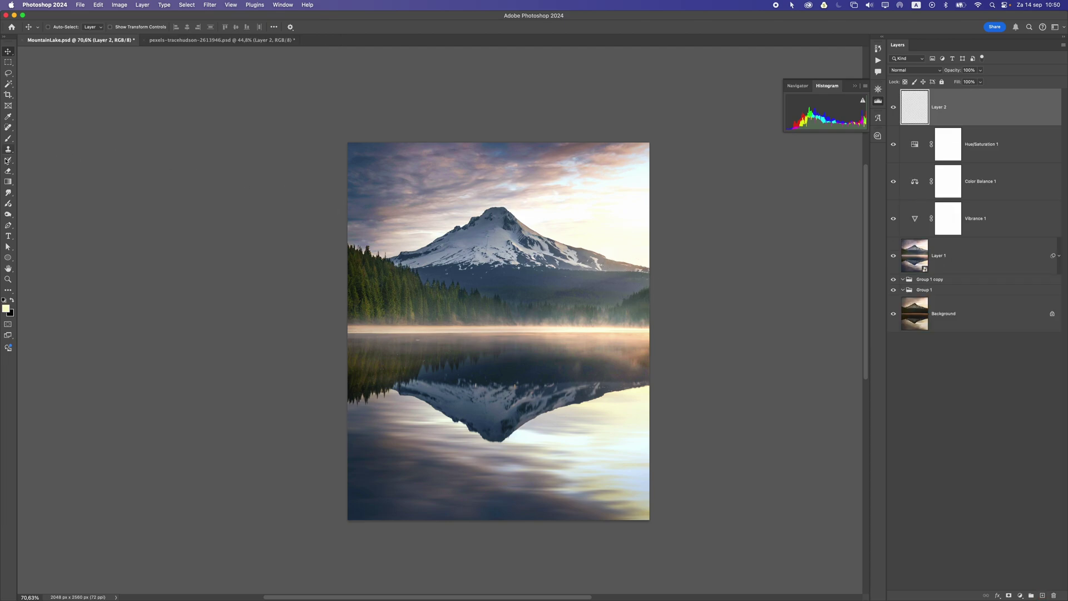
click(5, 307)
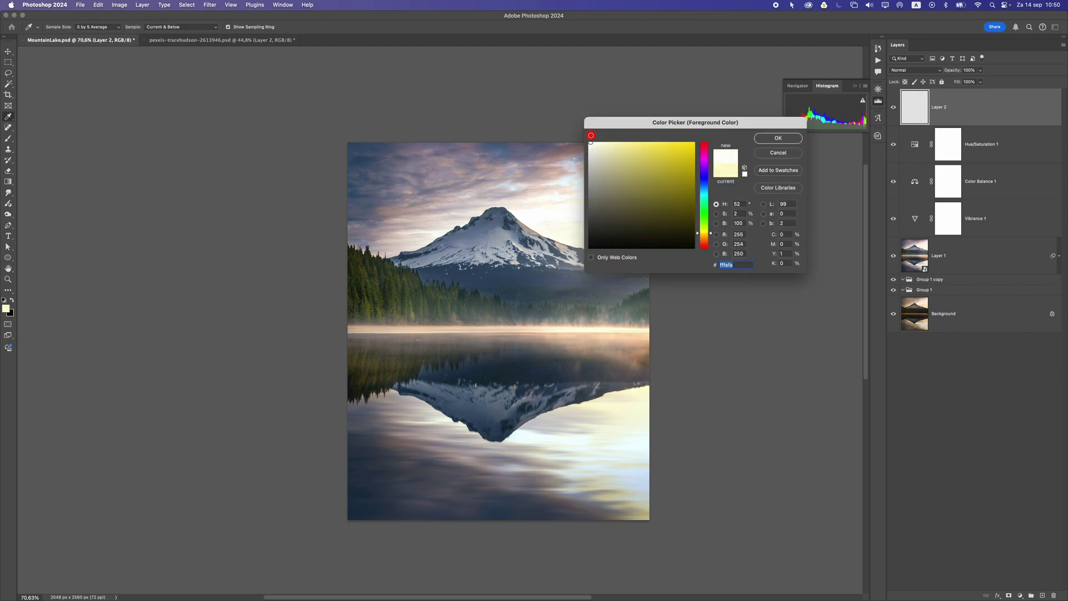
drag(601, 135, 602, 136)
click(777, 138)
- Paint a single pale yellow glow at the mountain's foot using the Soft Round brush at 0% hardness
drag(8, 138, 34, 139)
click(59, 31)
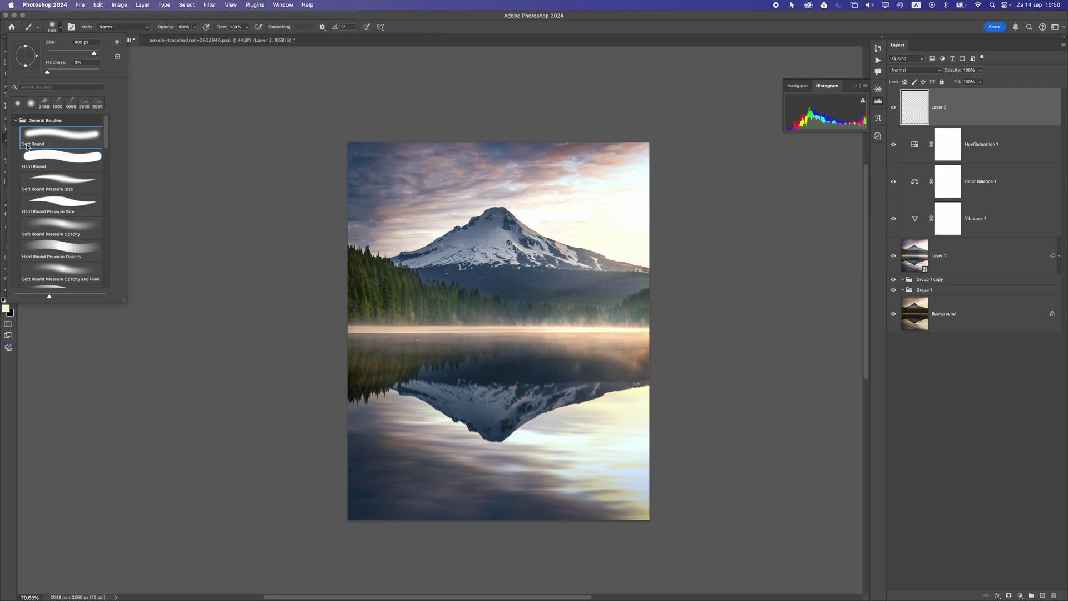
click(187, 14)
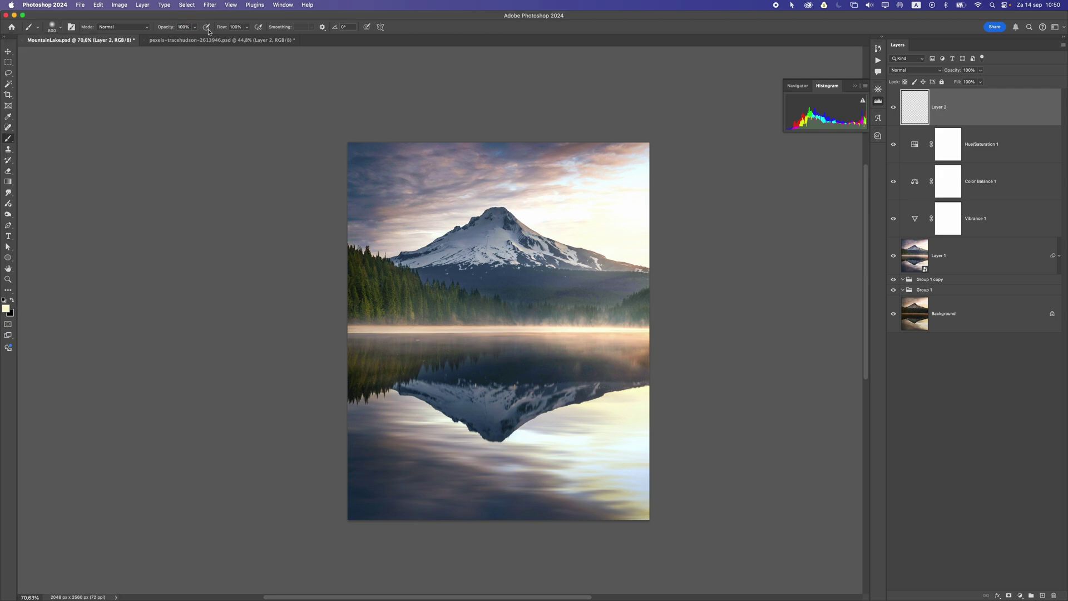
click(512, 276)
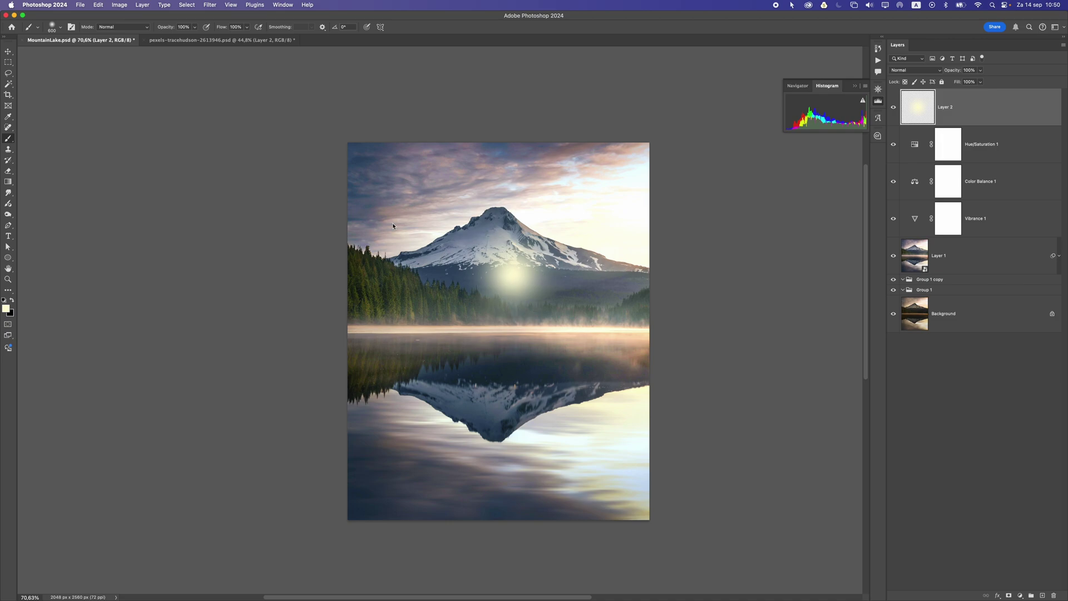
- Move the pale yellow glow to the photo's right edge beside the mountain slope and enlarge it to about 174%
click(8, 52)
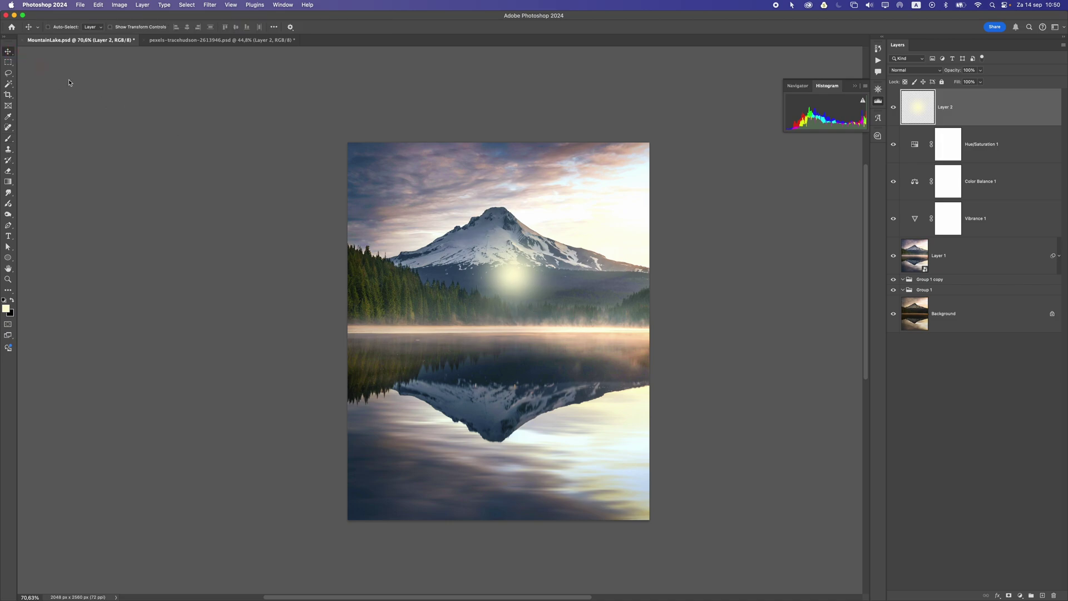
drag(424, 245, 551, 223)
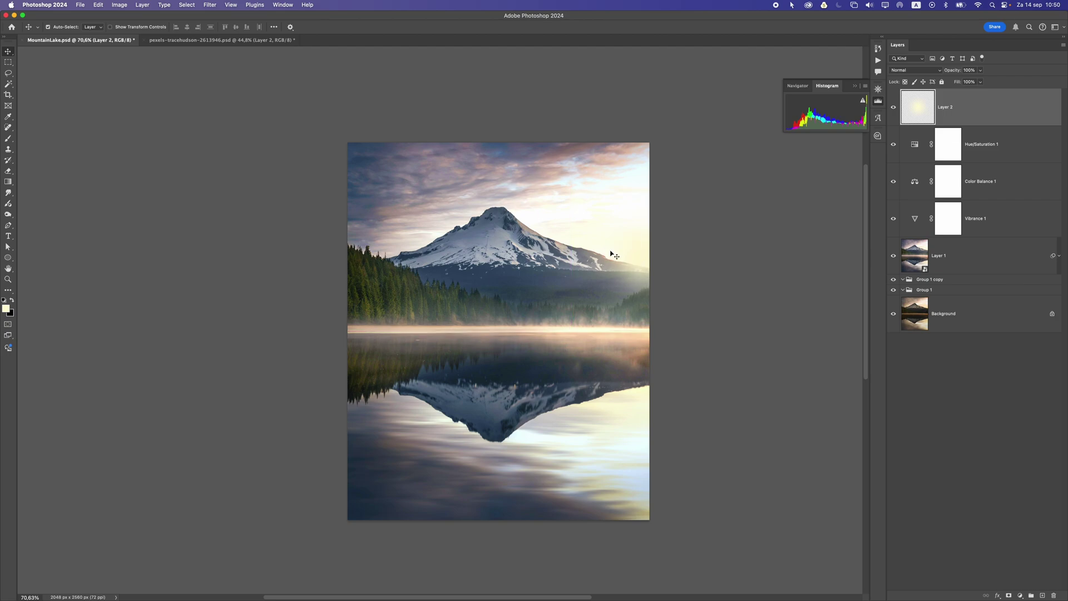
key(super+t)
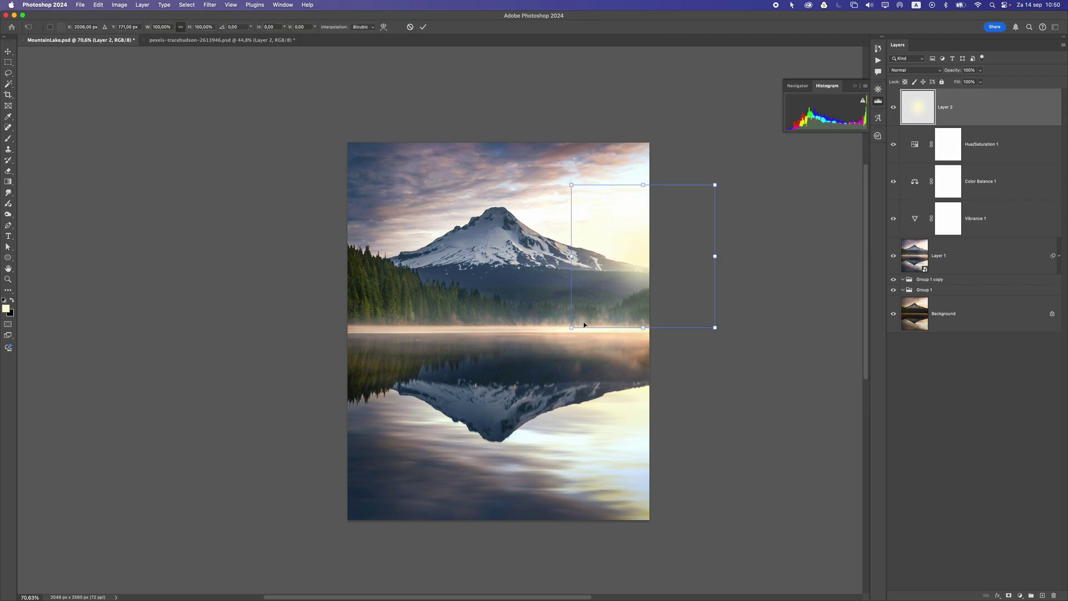
drag(573, 327, 622, 293)
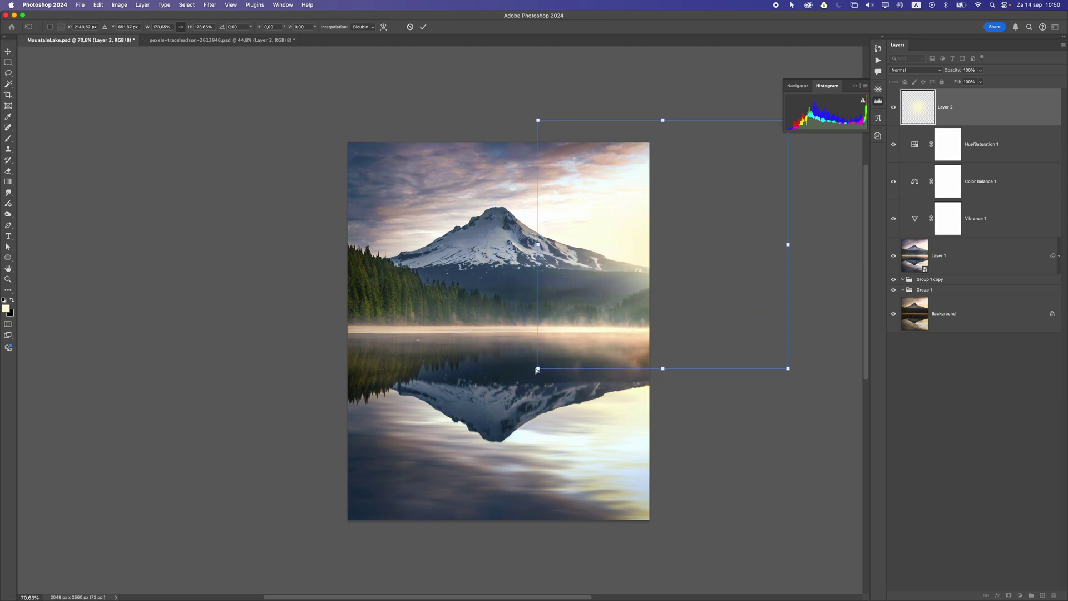
- Stretch and flatten the glow into a slanted light ray falling across the misty treeline, and apply the transform
drag(538, 369, 159, 531)
drag(549, 122, 699, 219)
key(Return)
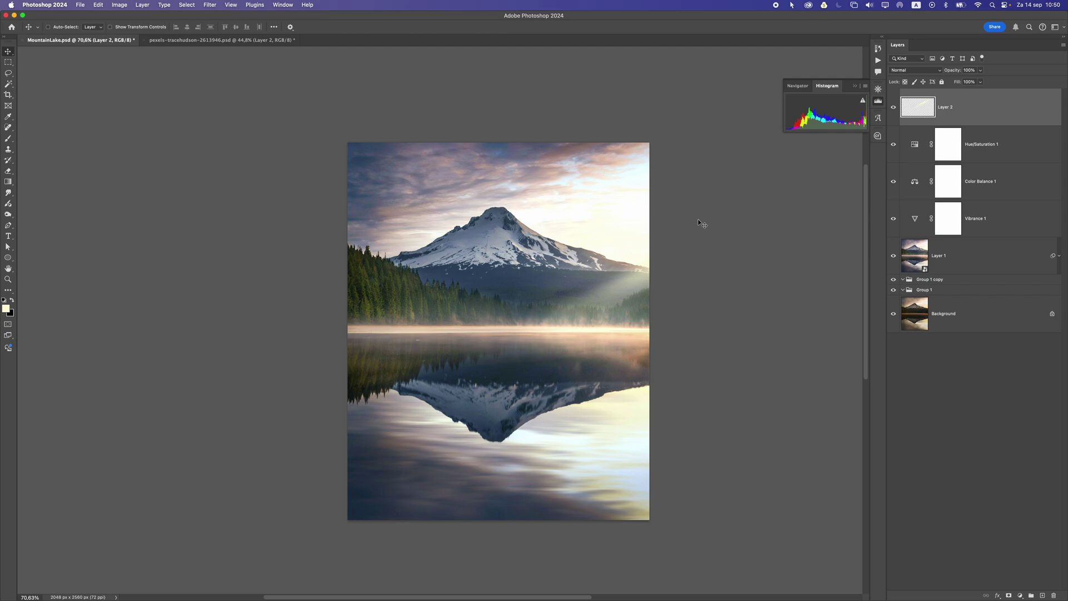
scroll(619, 284, down, 10)
scroll(619, 283, up, 9)
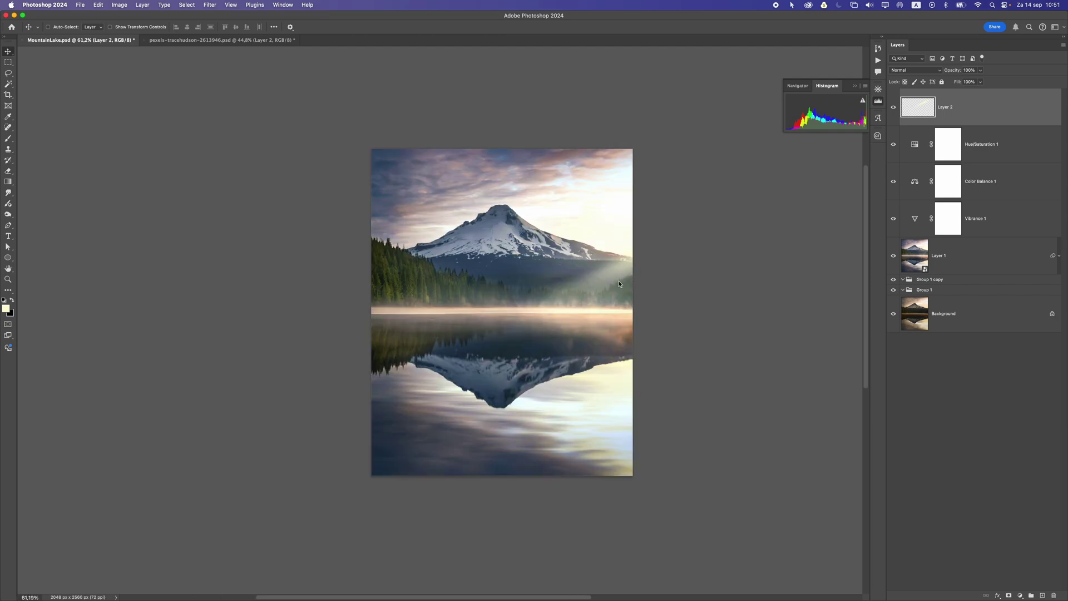
- Raise the light ray layer's Lightness with a direct Hue/Saturation adjustment
key(super+u)
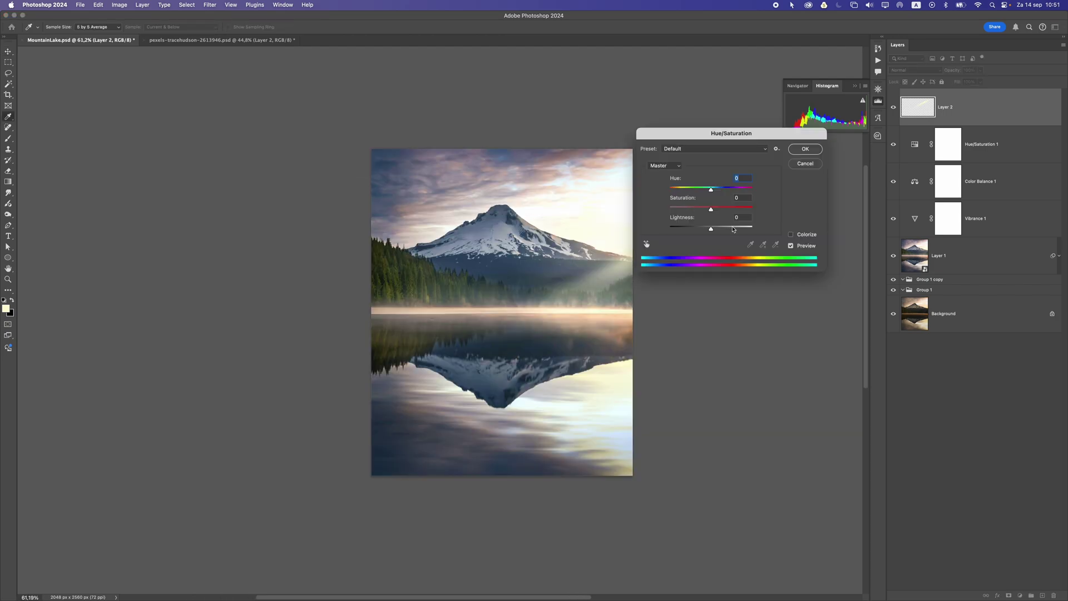
drag(711, 232, 735, 231)
click(794, 149)
- Duplicate the light ray layer and offset the copy slightly beside the original ray
mouse_move(608, 257)
mouse_down()
mouse_move(639, 261)
mouse_move(625, 262)
mouse_up()
scroll(624, 265, up, 2)
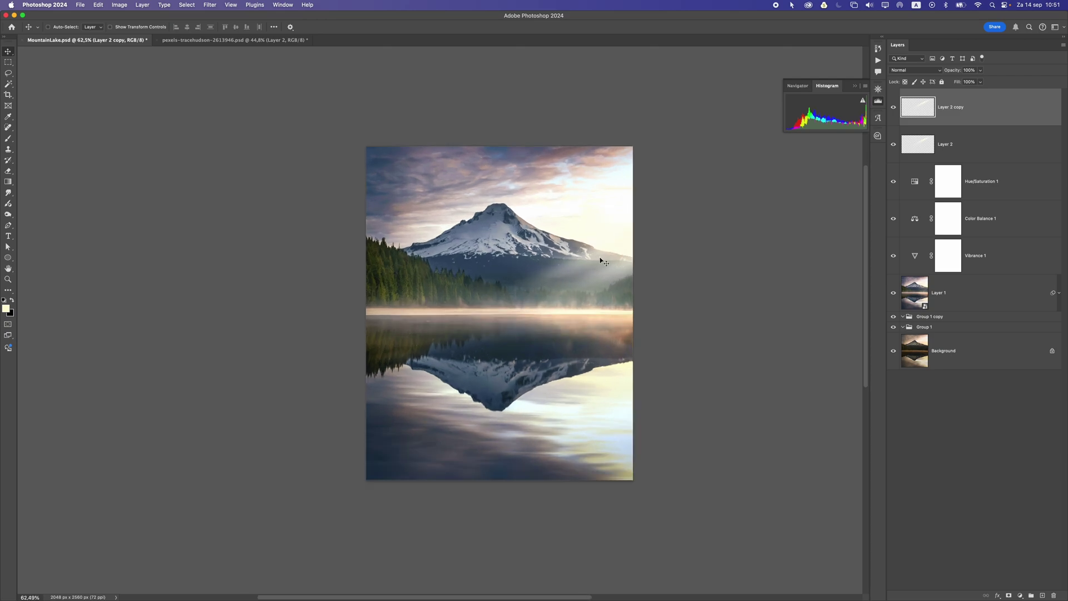
mouse_move(613, 251)
mouse_down()
mouse_move(582, 257)
mouse_move(605, 253)
mouse_move(603, 243)
mouse_move(606, 251)
mouse_up()
scroll(606, 251, down, 3)
scroll(606, 252, up, 5)
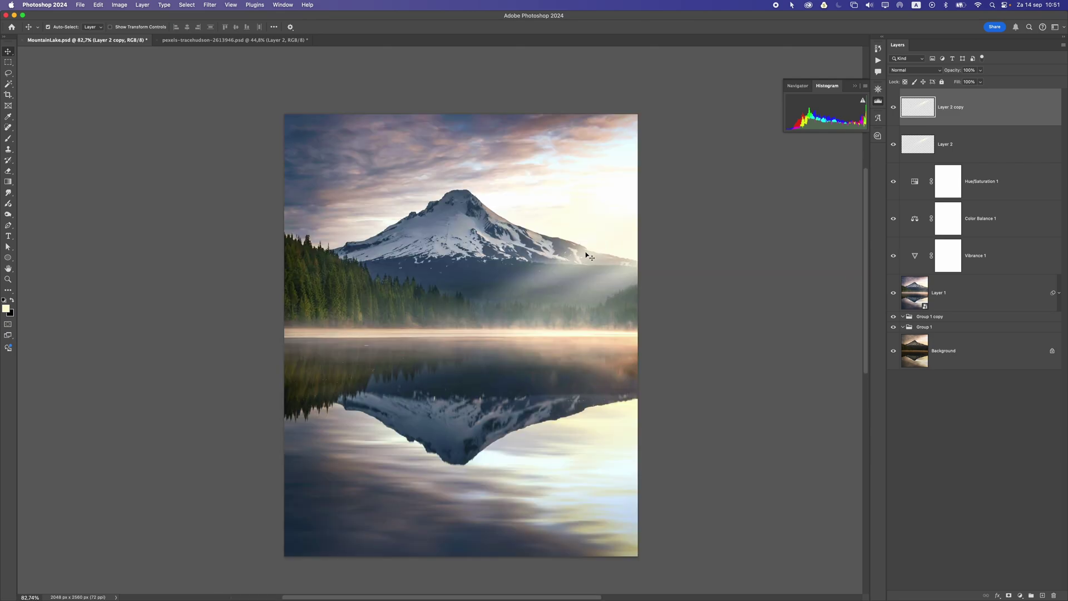
- Reshape the duplicated light ray with Free Transform so its angle and spread differ from the original
key(super+t)
scroll(606, 251, down, 2)
drag(279, 160, 561, 251)
key(Return)
scroll(559, 253, down, 2)
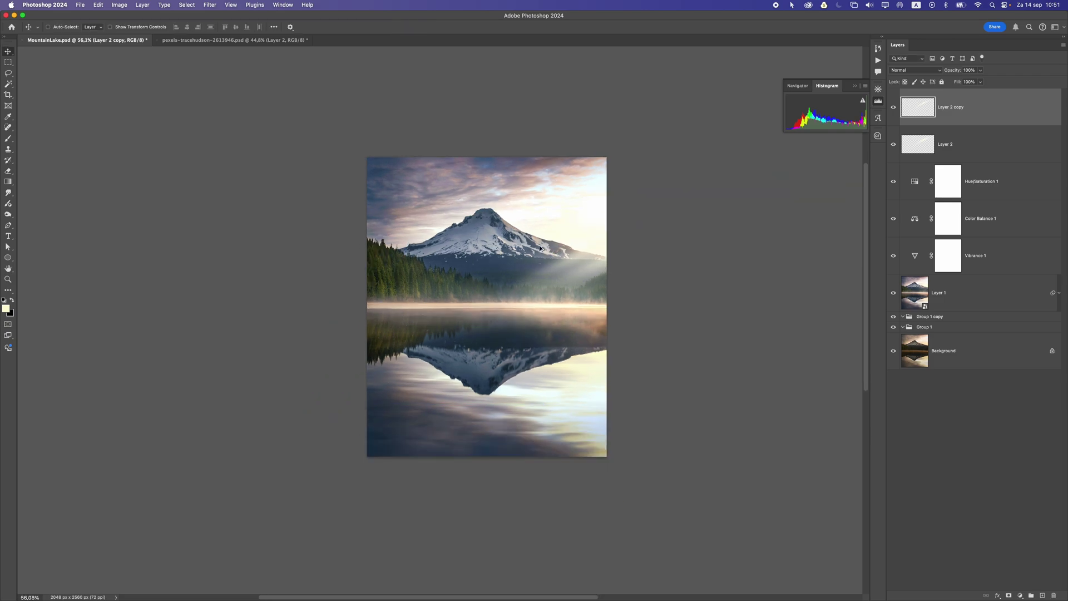
- Transform the duplicated ray again, flattening it and repositioning it over the treeline at the photo's right edge
key(super+t)
click(267, 190)
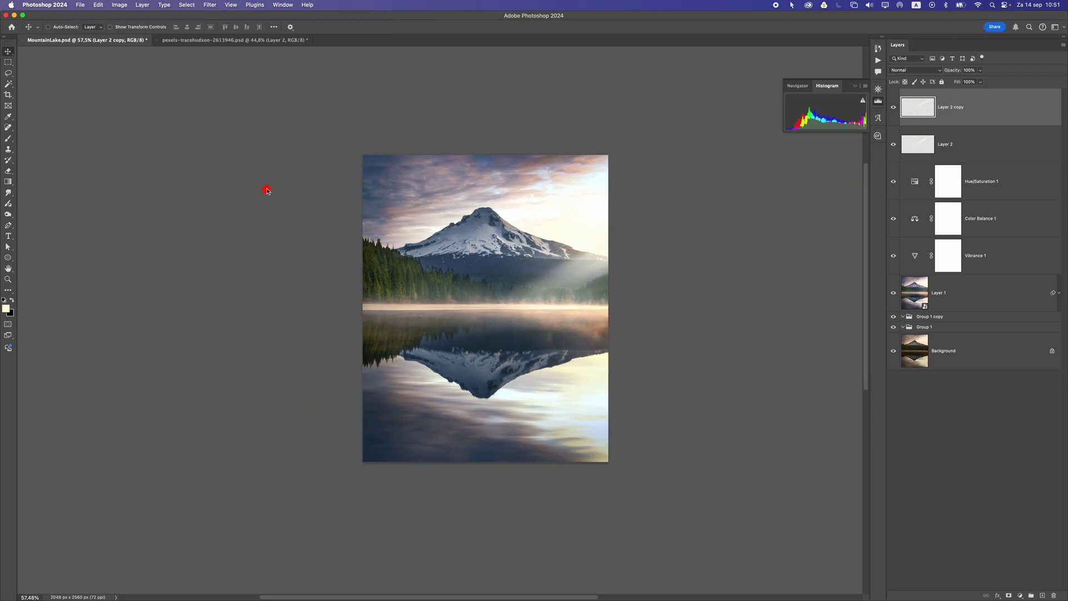
key(super+t)
drag(262, 241, 274, 195)
mouse_move(480, 267)
mouse_down()
mouse_move(483, 252)
mouse_move(586, 269)
mouse_up()
key(Return)
scroll(489, 257, down, 2)
scroll(557, 262, up, 3)
scroll(584, 276, down, 1)
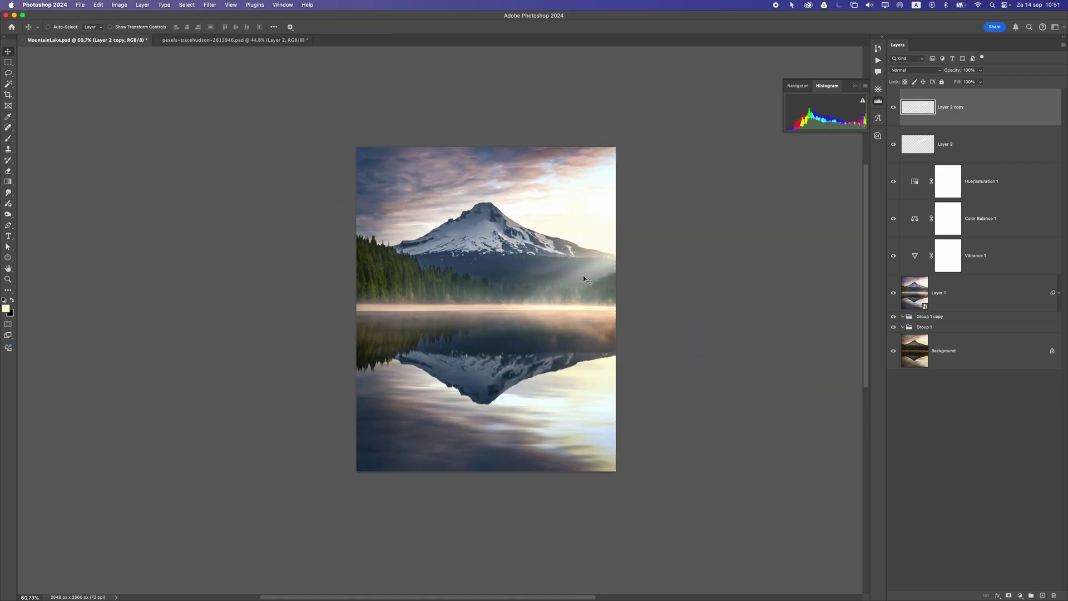
- Lower the original light ray layer's opacity to about 63% and reduce the opacity of its copy as well
click(934, 144)
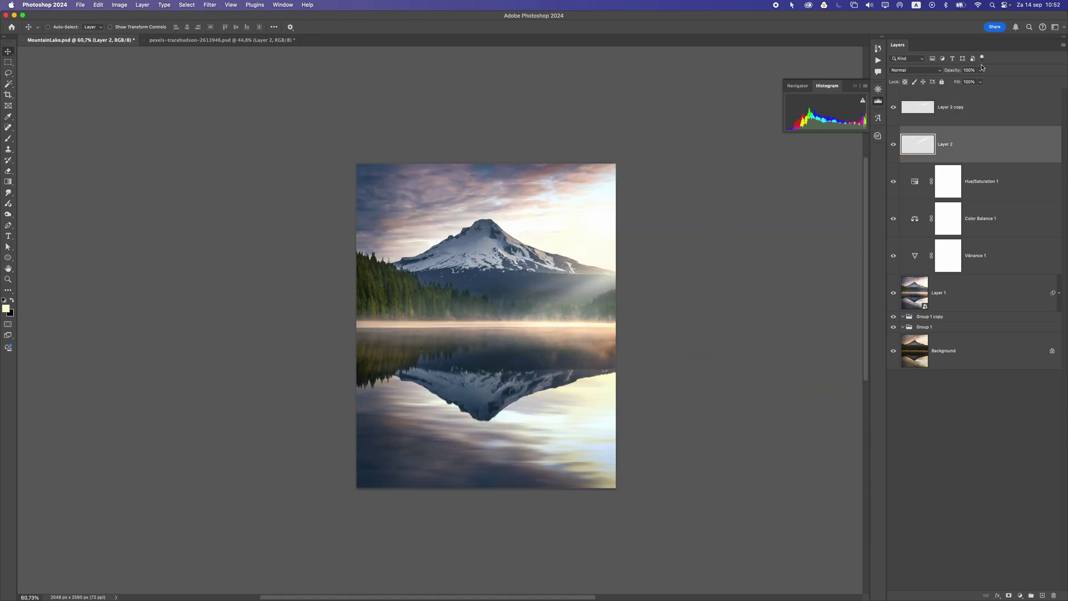
click(981, 70)
drag(974, 82, 961, 82)
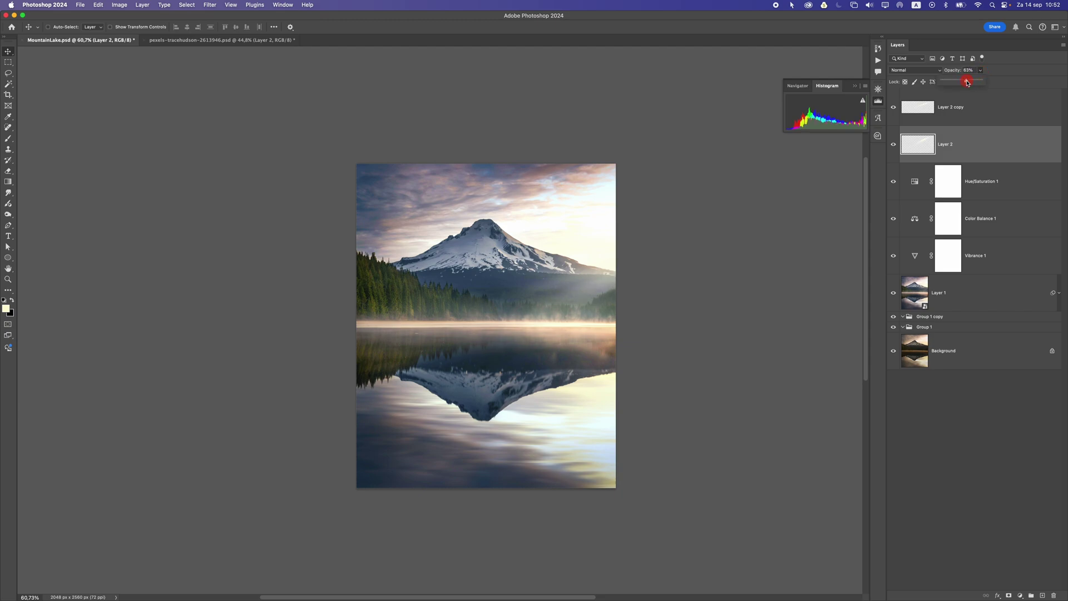
click(947, 116)
click(981, 71)
drag(968, 82, 958, 82)
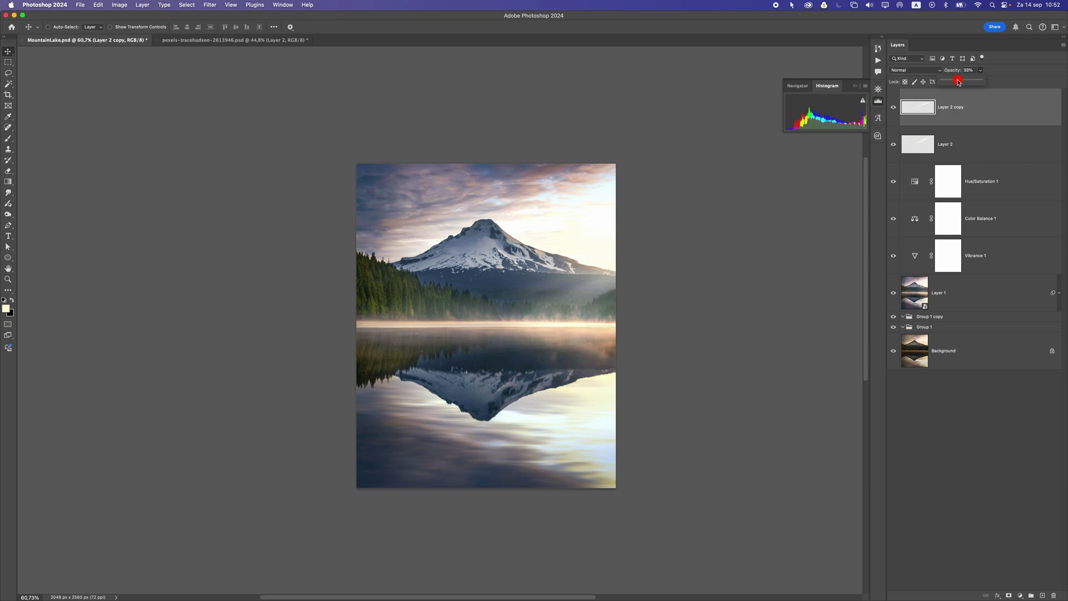